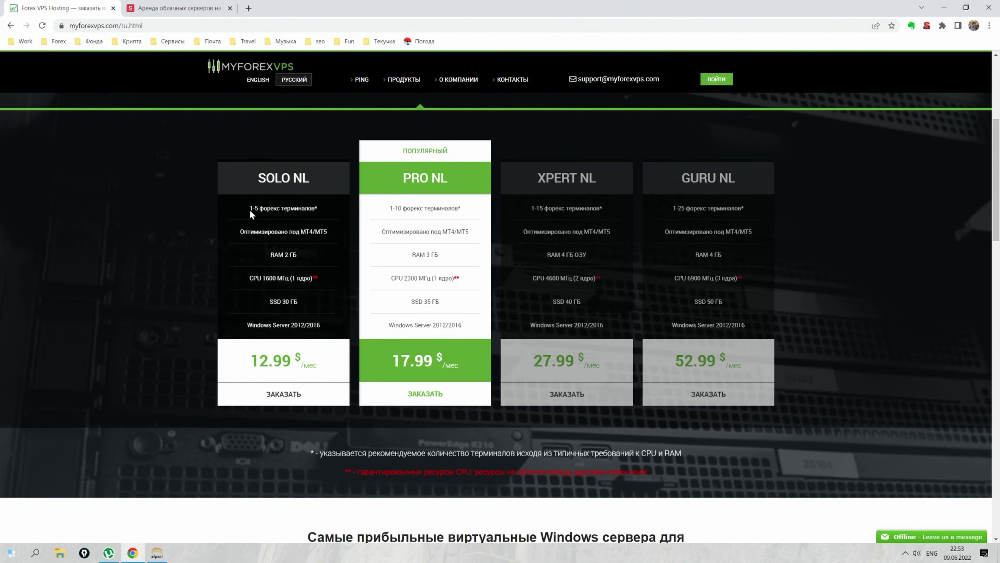
Step: Compare the recommended number of forex terminals in the SOLO NL and PRO NL hosting plans
drag(250, 209, 318, 208)
click(318, 208)
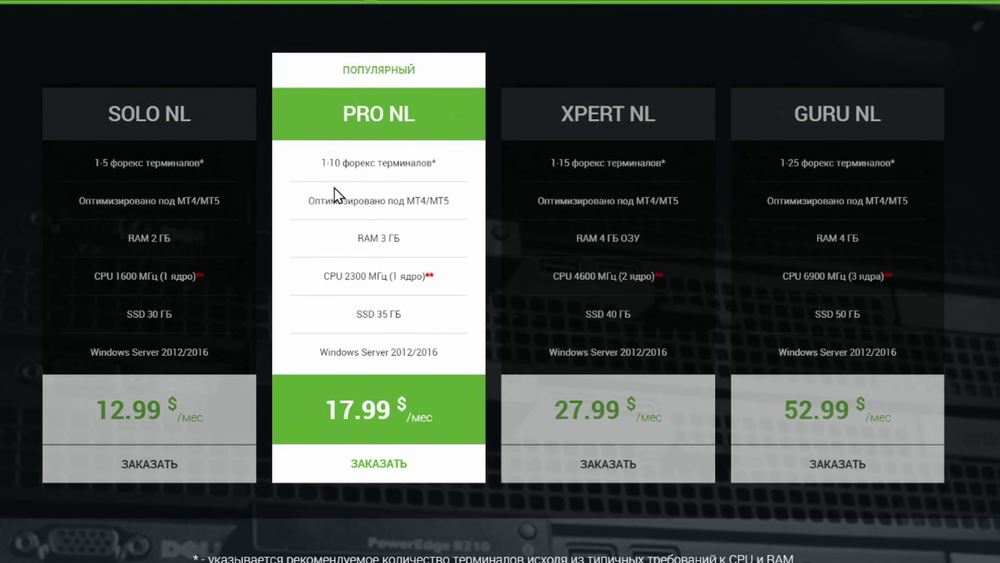
drag(322, 164, 384, 162)
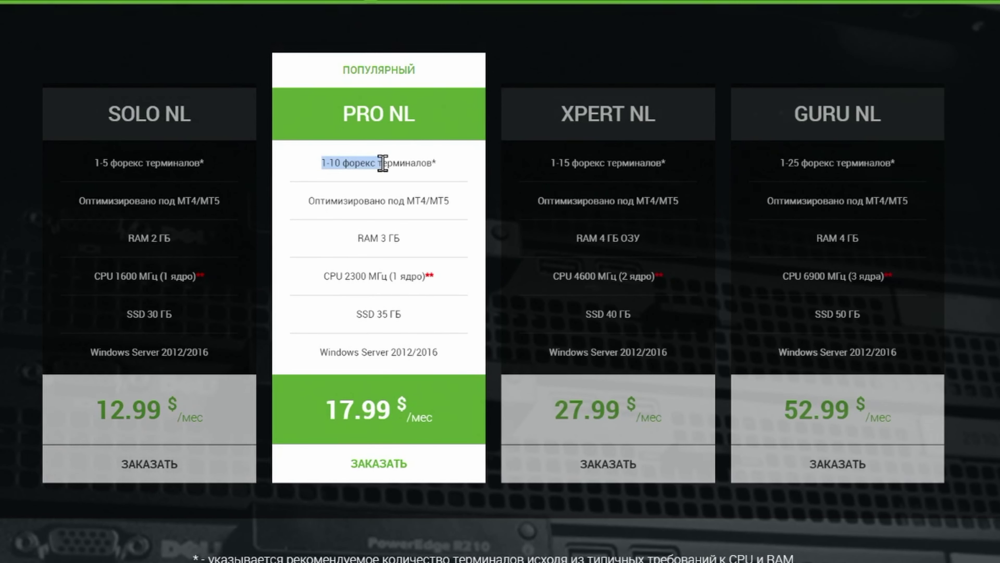
click(384, 161)
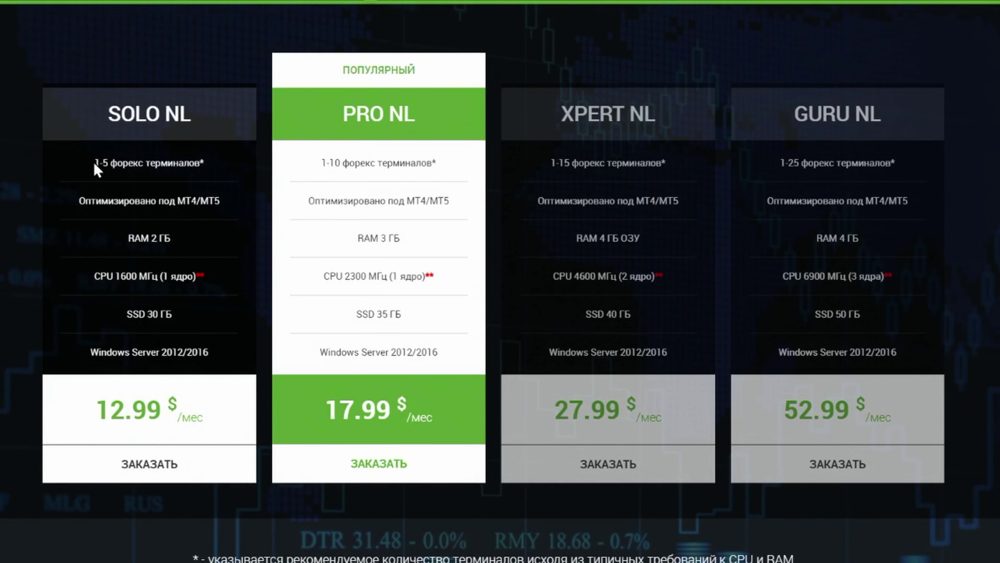
drag(94, 163, 205, 163)
click(205, 163)
double_click(95, 163)
click(97, 162)
drag(97, 163, 208, 164)
click(304, 167)
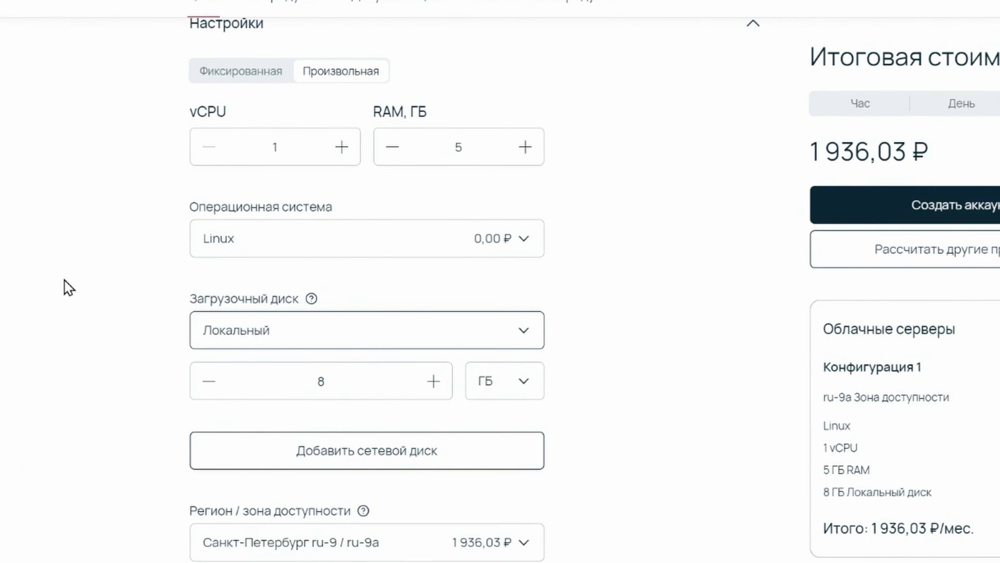
click(517, 334)
click(517, 335)
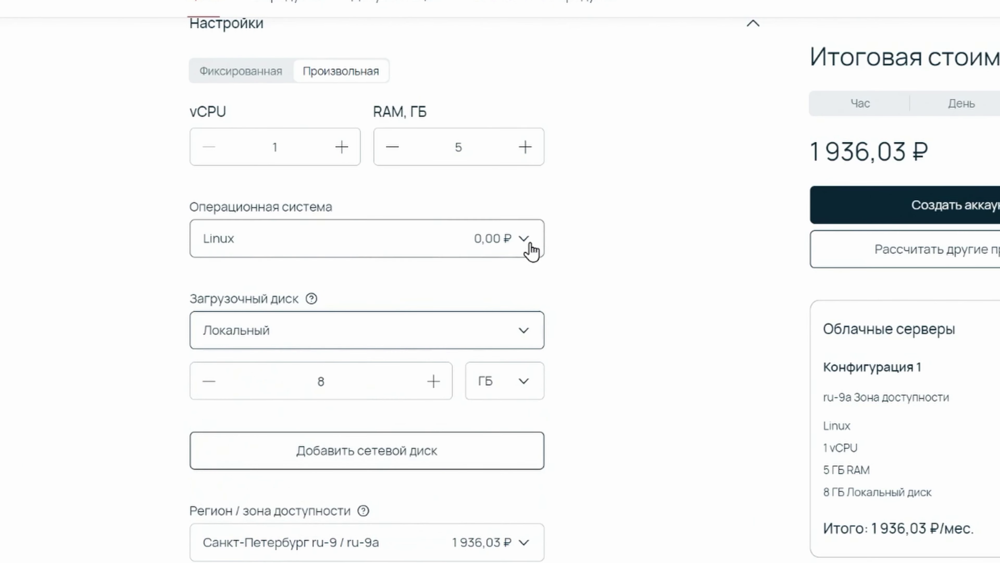
click(537, 157)
click(536, 158)
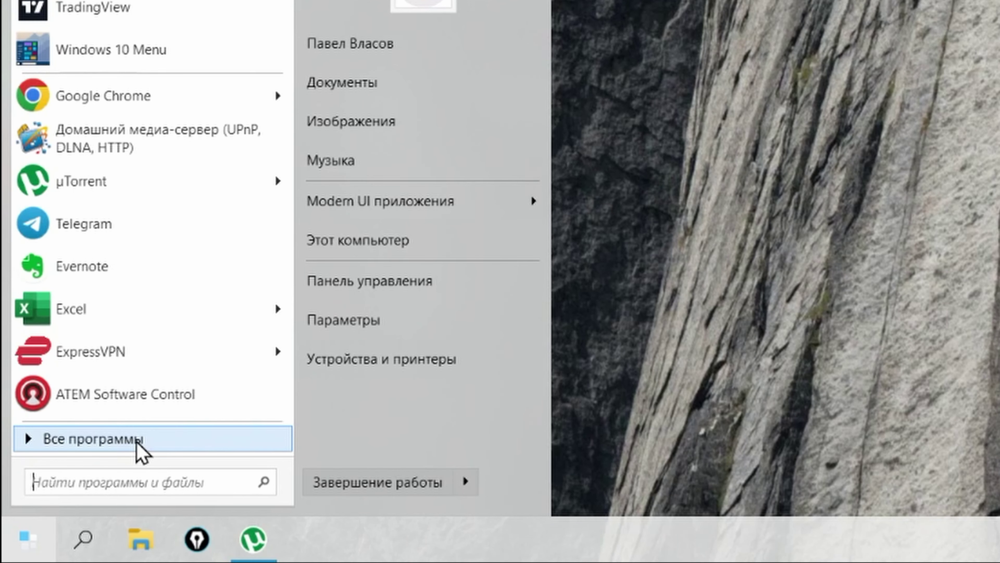
Step: Look for Подключение к удаленному рабочему столу among all installed programs, in the Стандартные — Windows folder
click(140, 449)
scroll(169, 311, up, 10)
scroll(170, 315, down, 10)
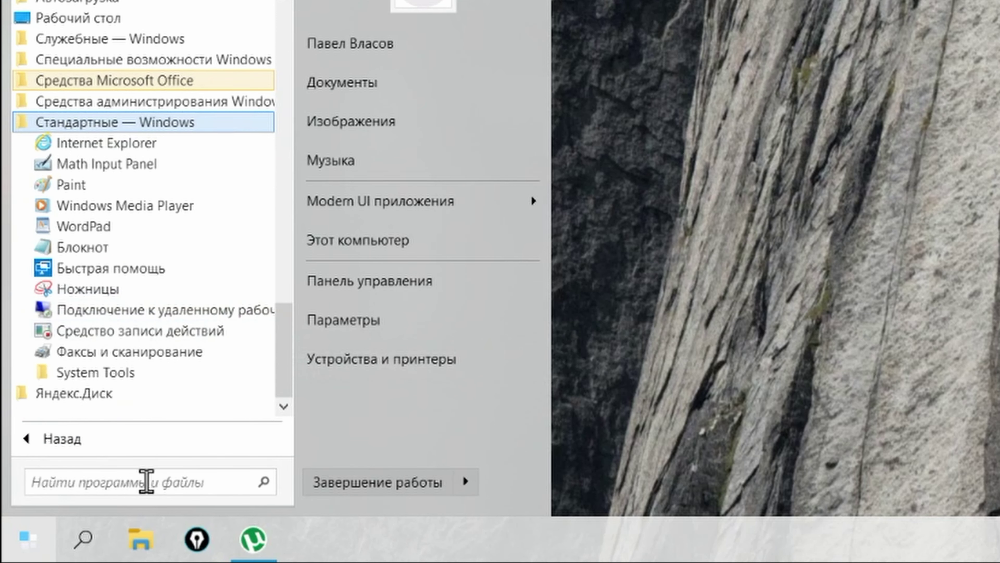
Step: Search the computer's programs for "подключе" and open Подключение к удаленному рабочему столу
text(клю)
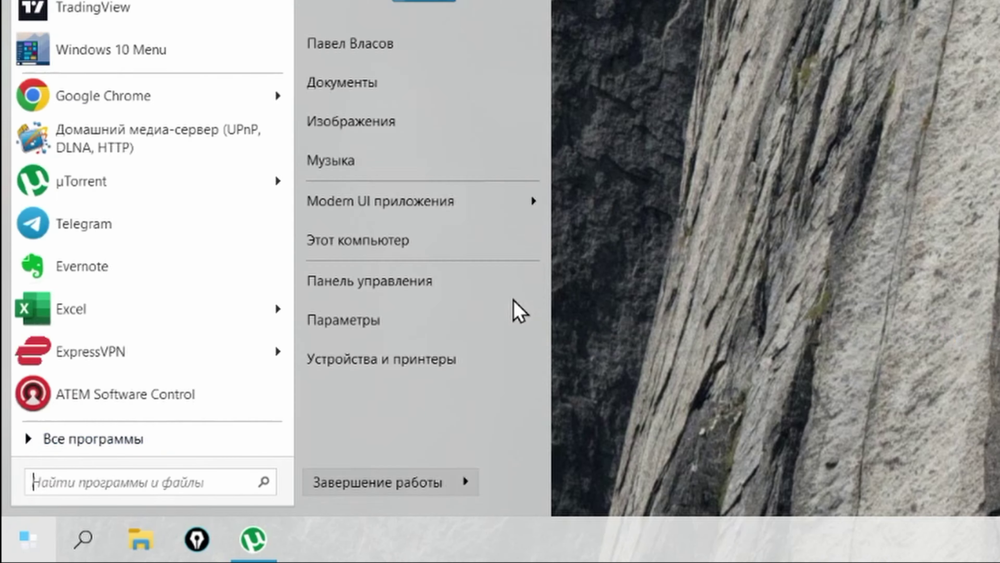
key(BackSpace)
key(BackSpace)
key(BackSpace)
text(подключе)
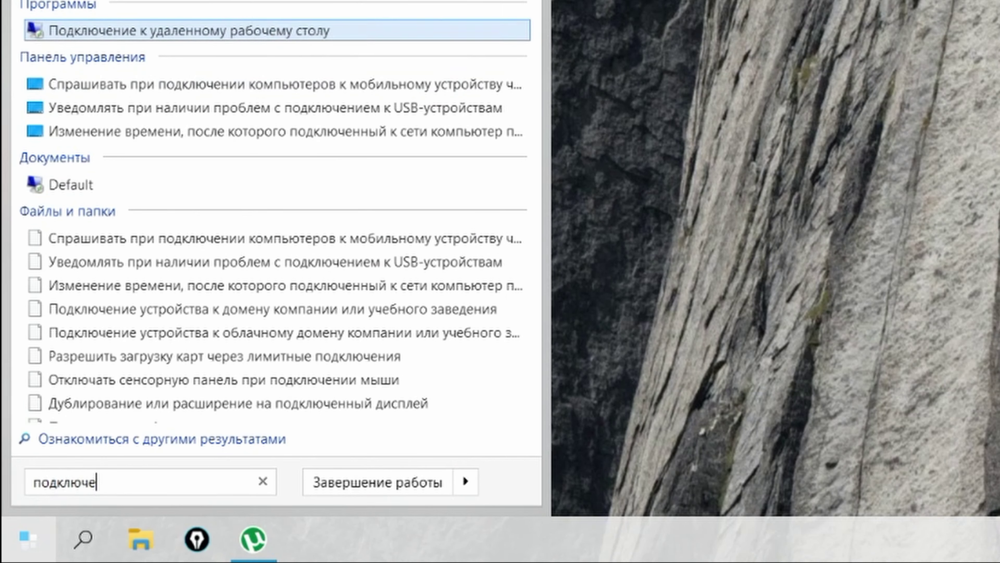
drag(189, 30, 127, 81)
drag(127, 81, 537, 211)
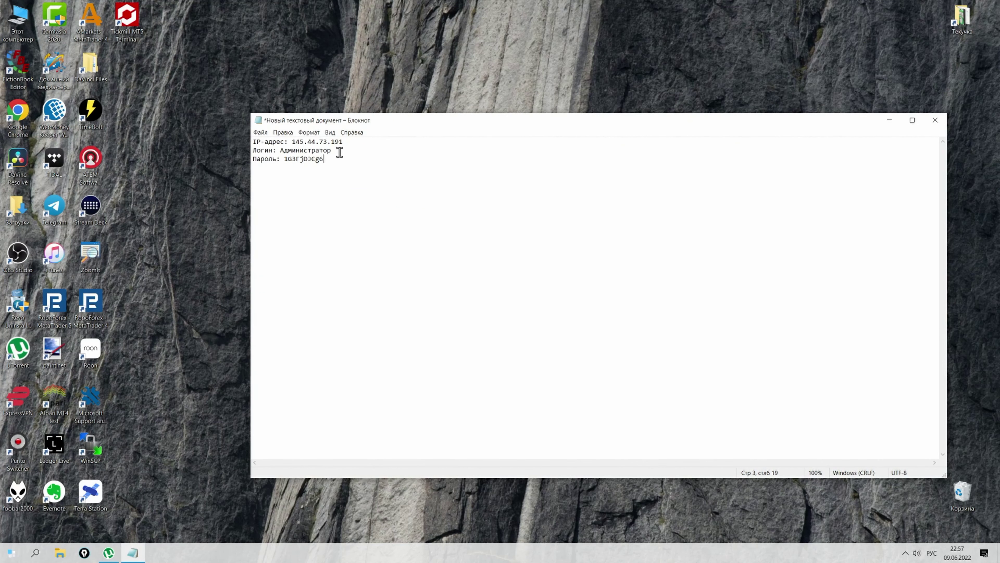
Step: Review the login in the Notepad access details and the port number after the colon in the server address
drag(339, 152, 285, 150)
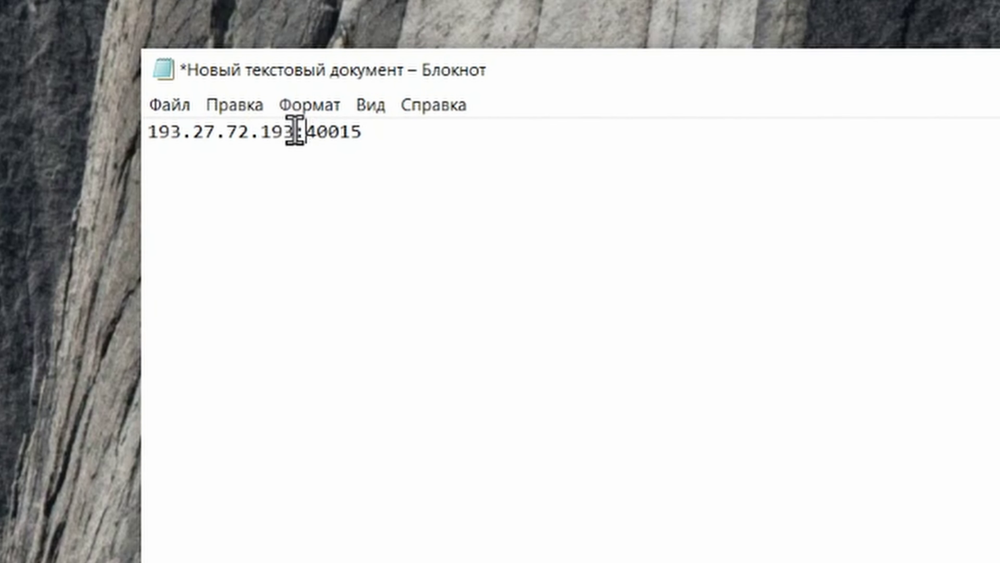
click(304, 136)
drag(414, 127, 342, 130)
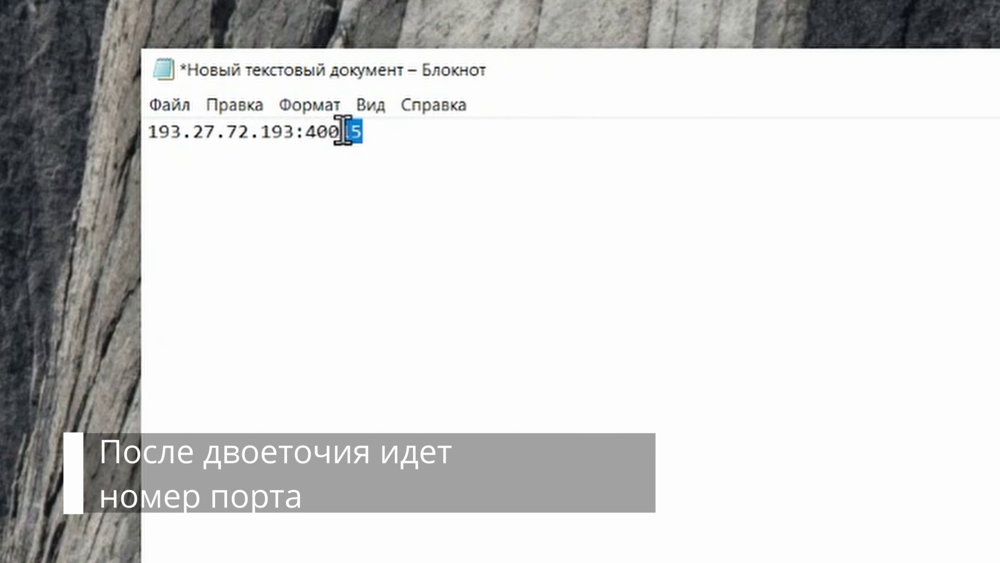
key(ctrl+Left)
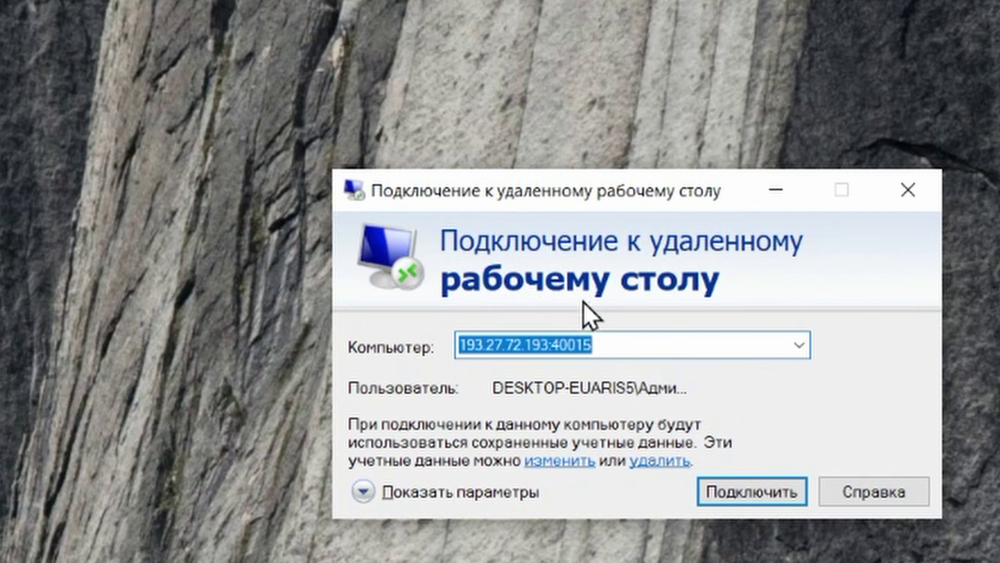
key(BackSpace)
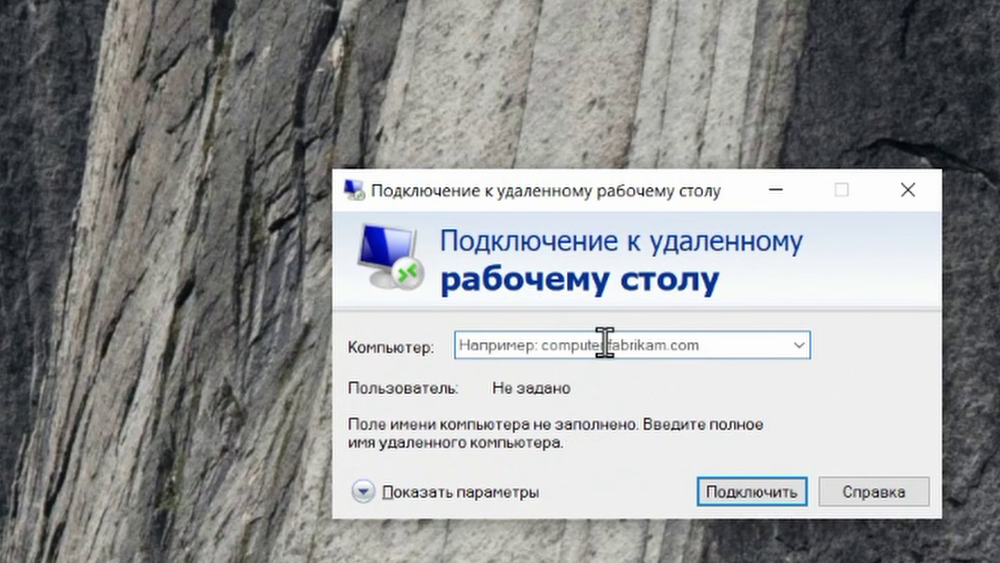
key(ctrl+v)
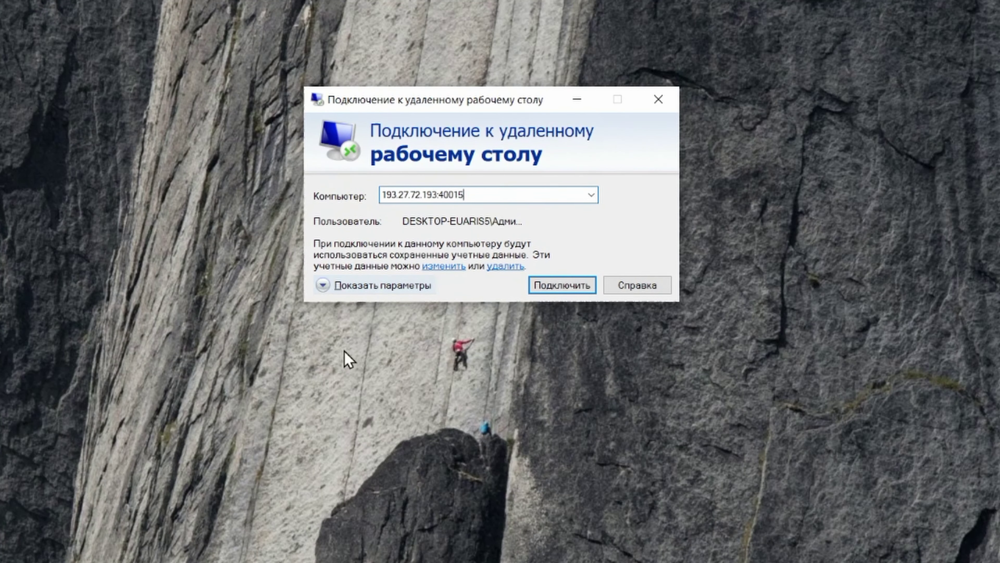
click(323, 288)
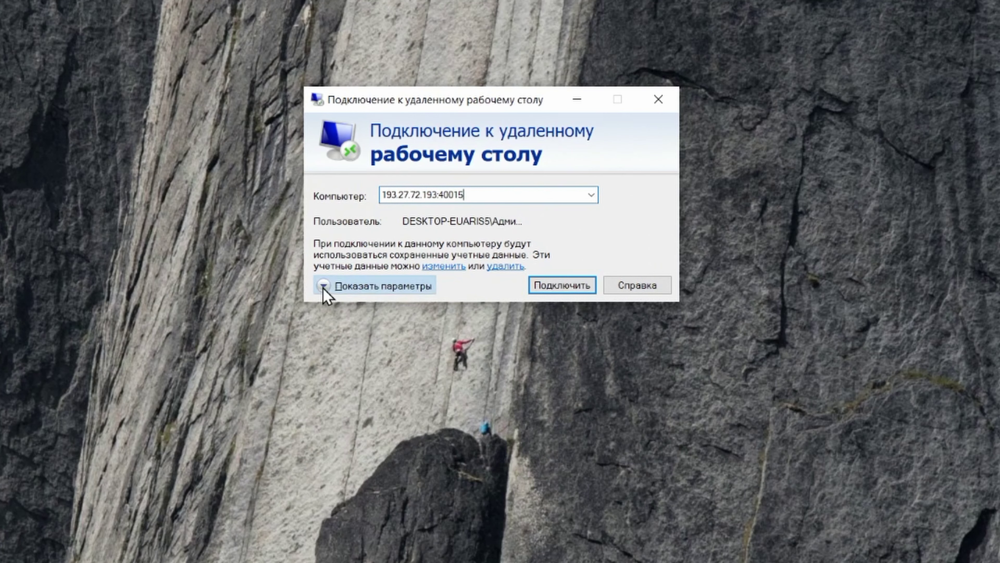
key(Tab)
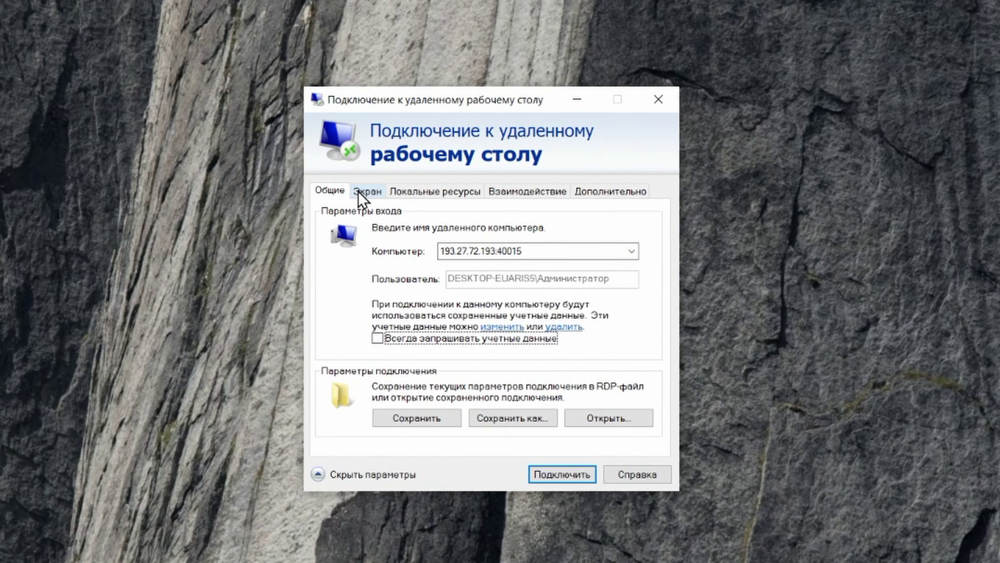
click(361, 194)
click(520, 264)
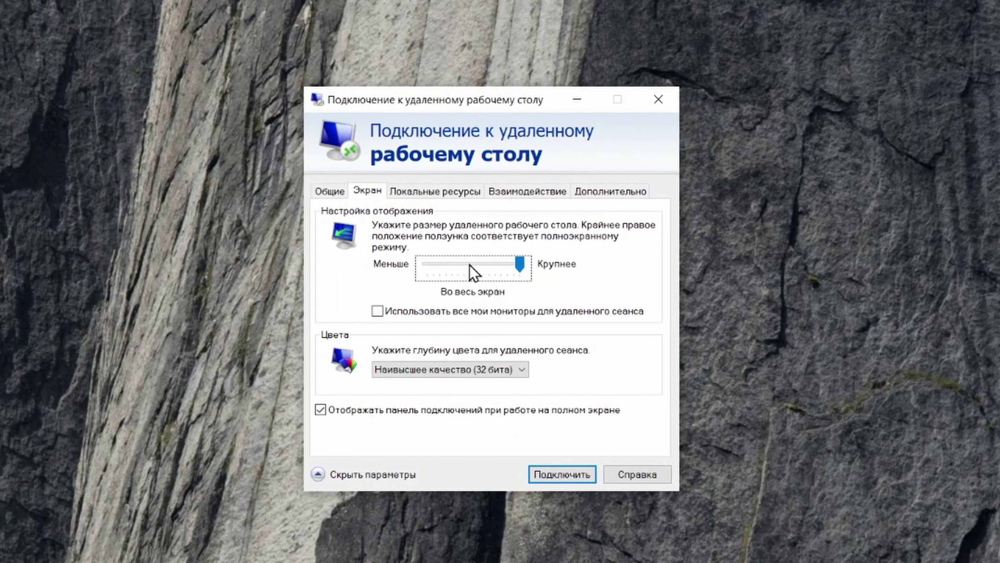
Step: Share all local drives (Диски), including C:, D: and drives connected during the session, with the remote computer
click(429, 192)
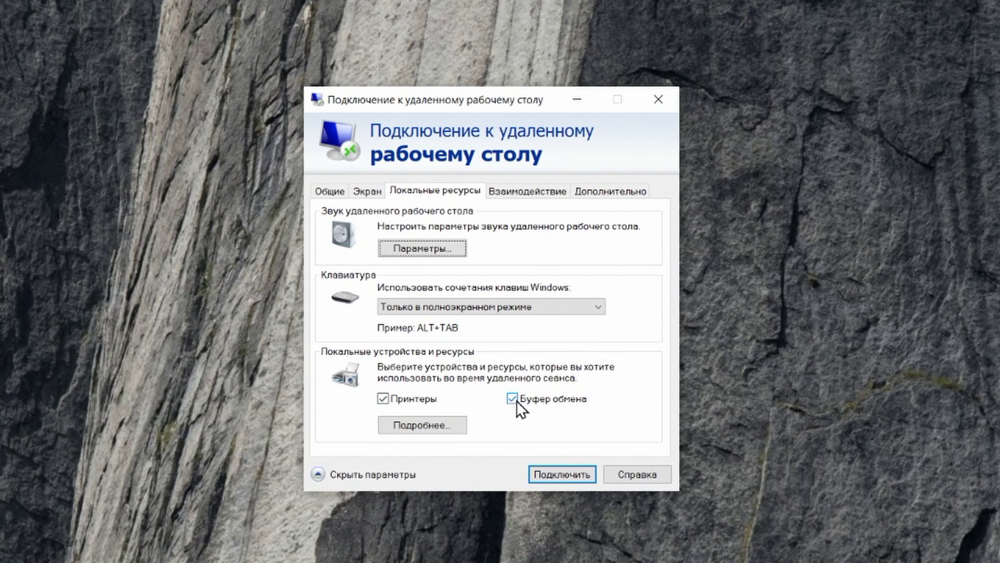
click(444, 425)
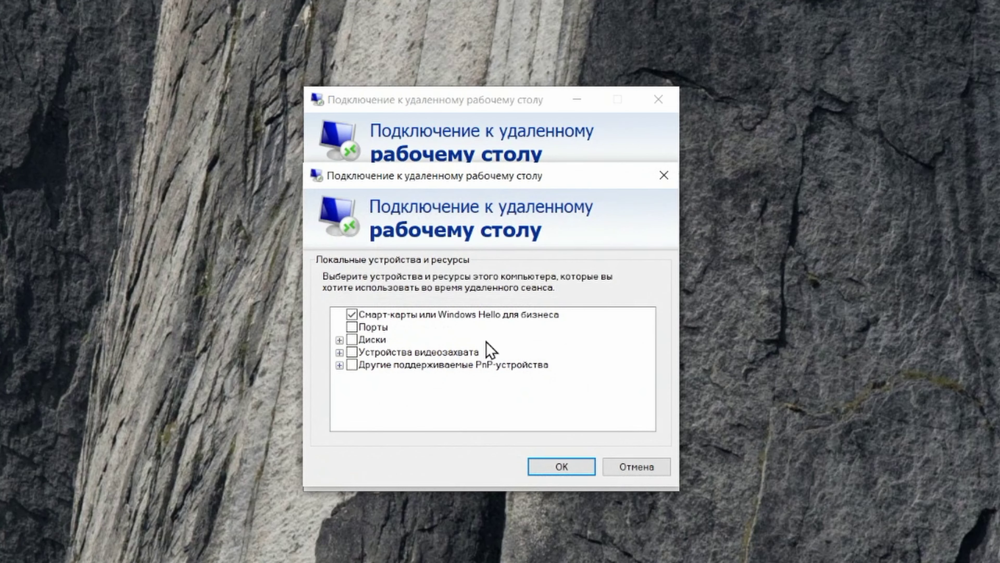
double_click(401, 325)
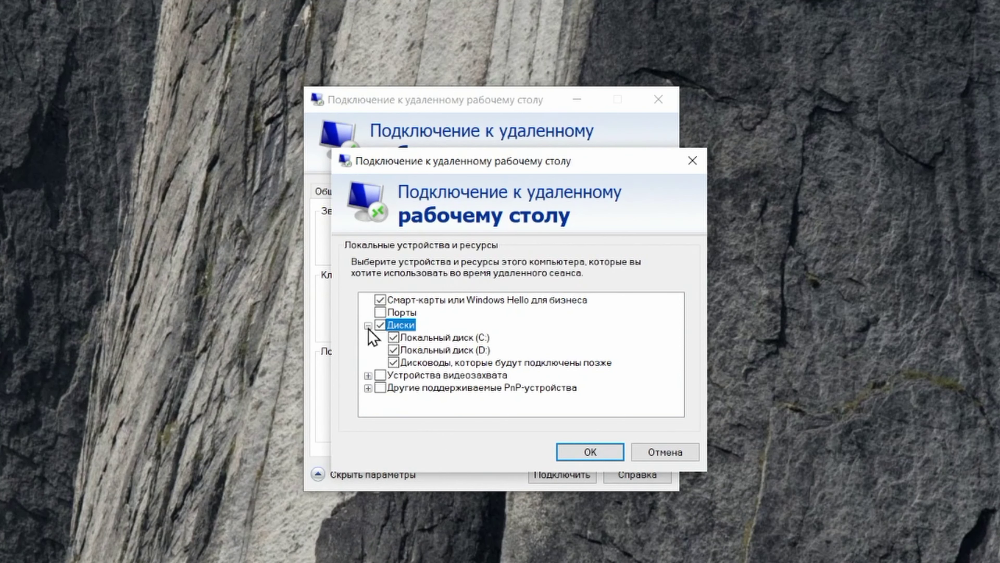
click(595, 459)
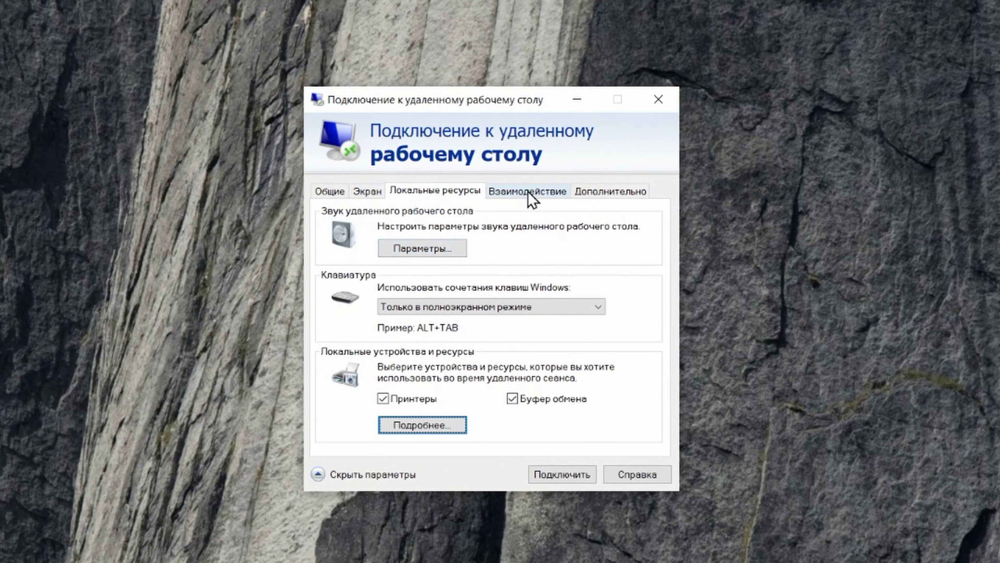
Step: Save the connection settings to the desktop as an RDP file named VPS New and close the connection window
click(330, 191)
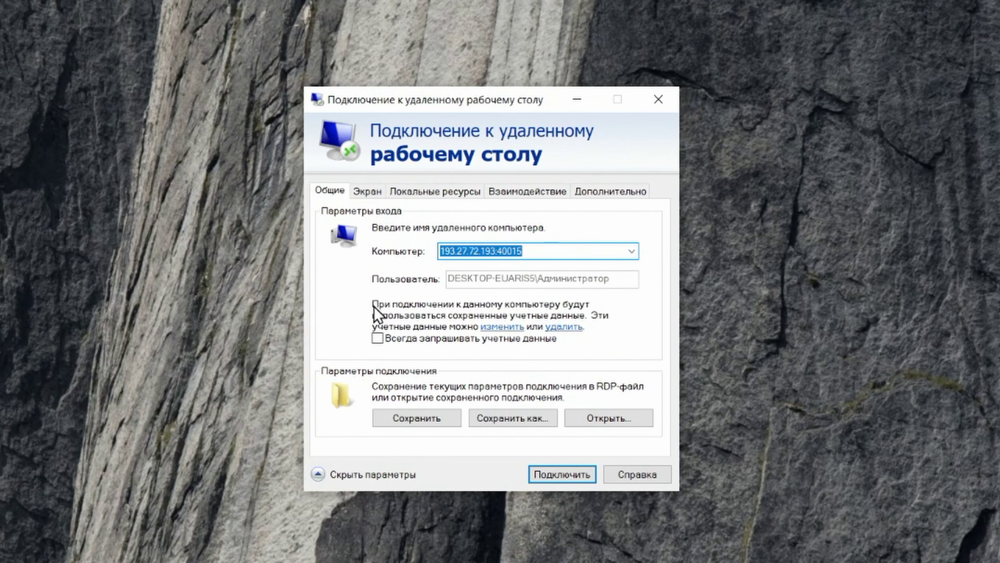
click(506, 419)
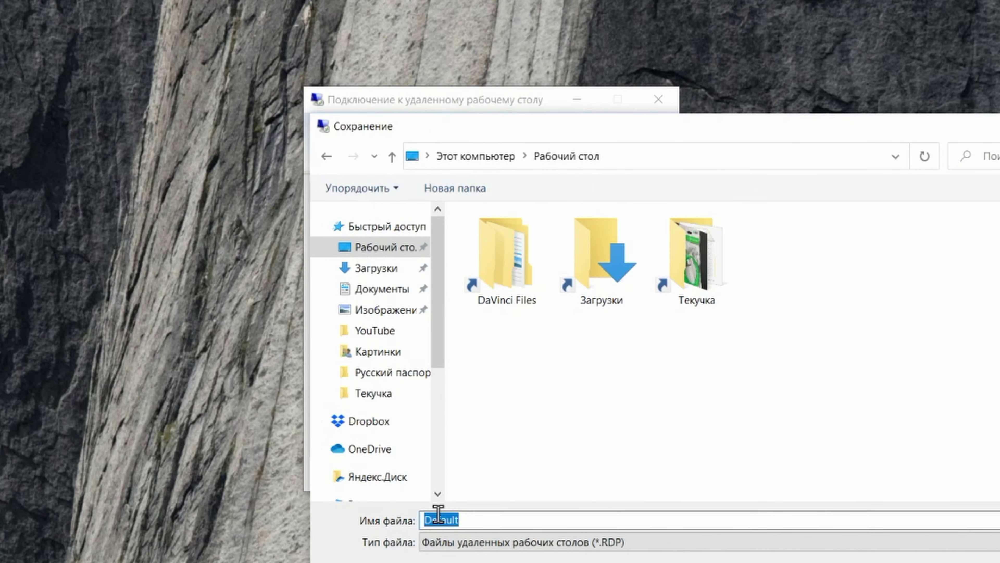
text(VPS)
key(Return)
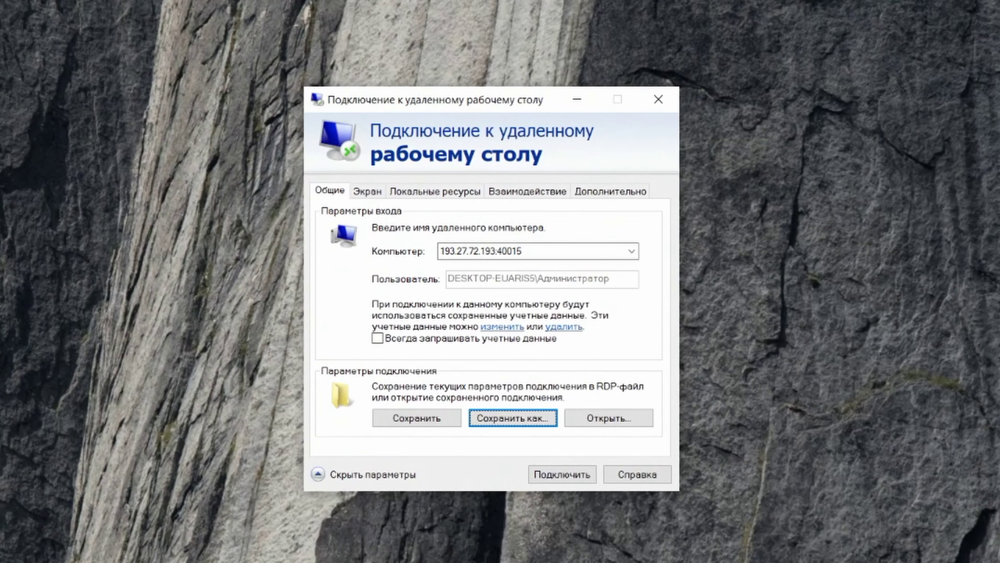
click(659, 99)
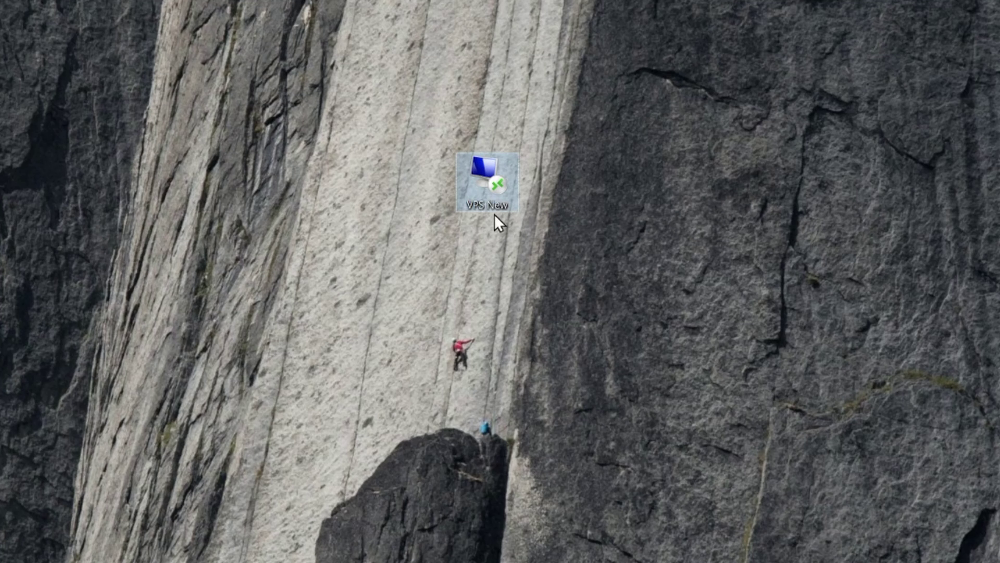
Step: Connect to the server through the saved VPS New file, accepting the unknown publisher and the untrusted certificate
double_click(485, 170)
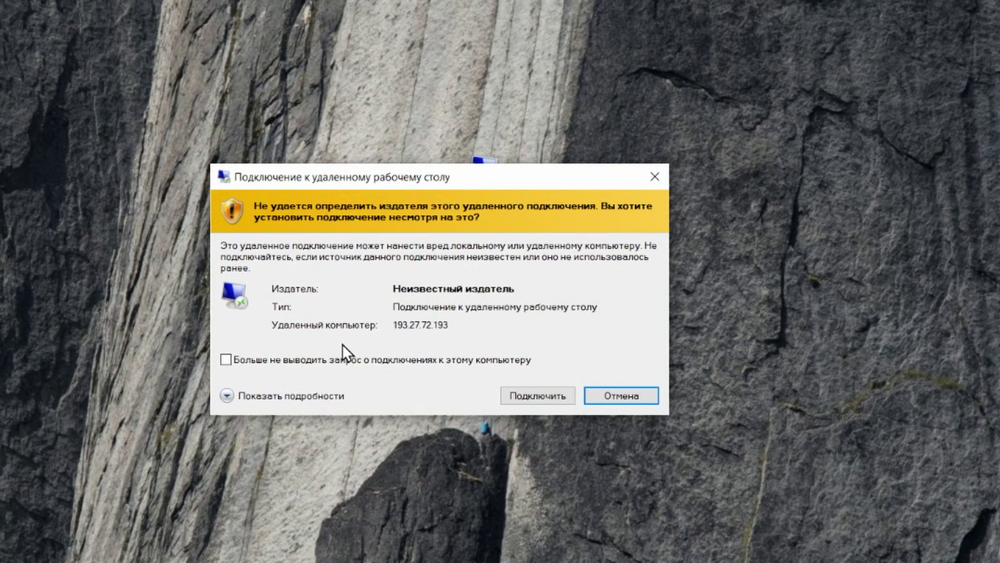
click(272, 396)
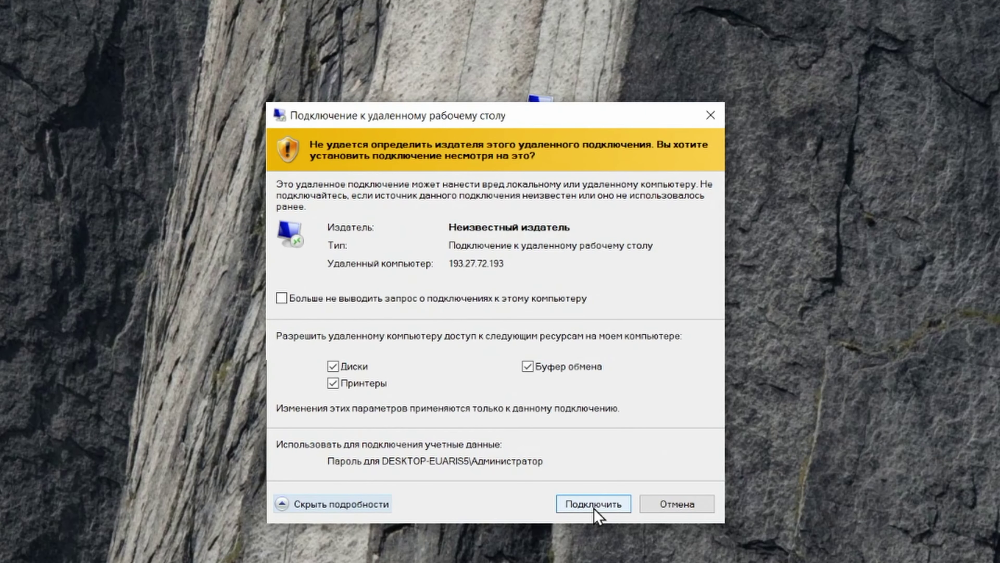
click(595, 506)
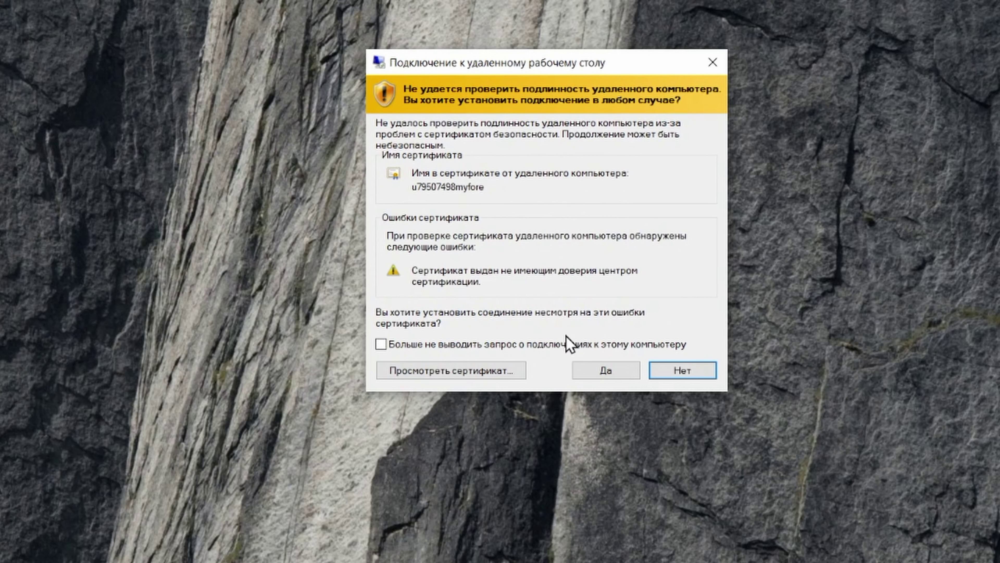
click(606, 375)
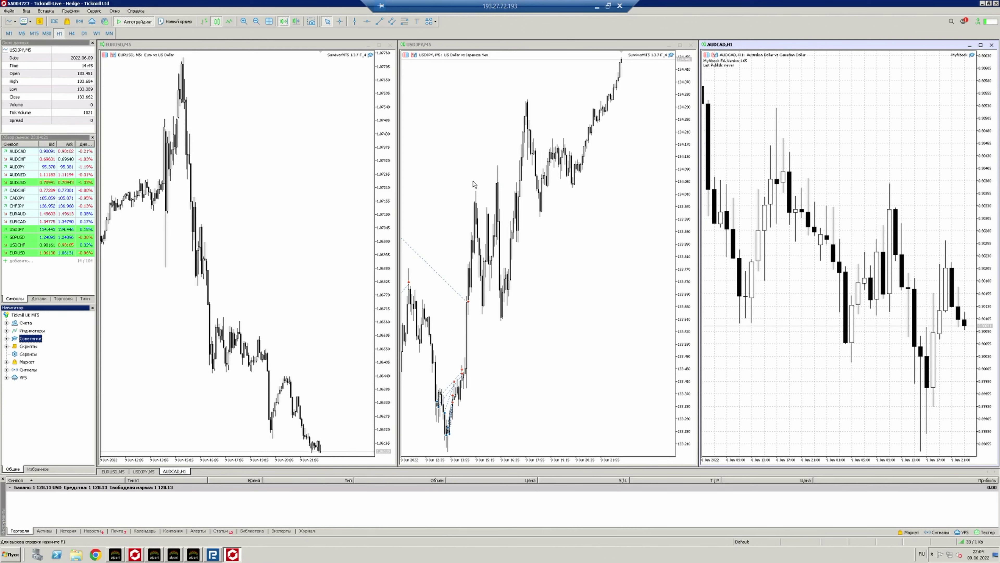
Step: Show the server's desktop and open the shared C drive of the local machine from Компьютер
key(super+d)
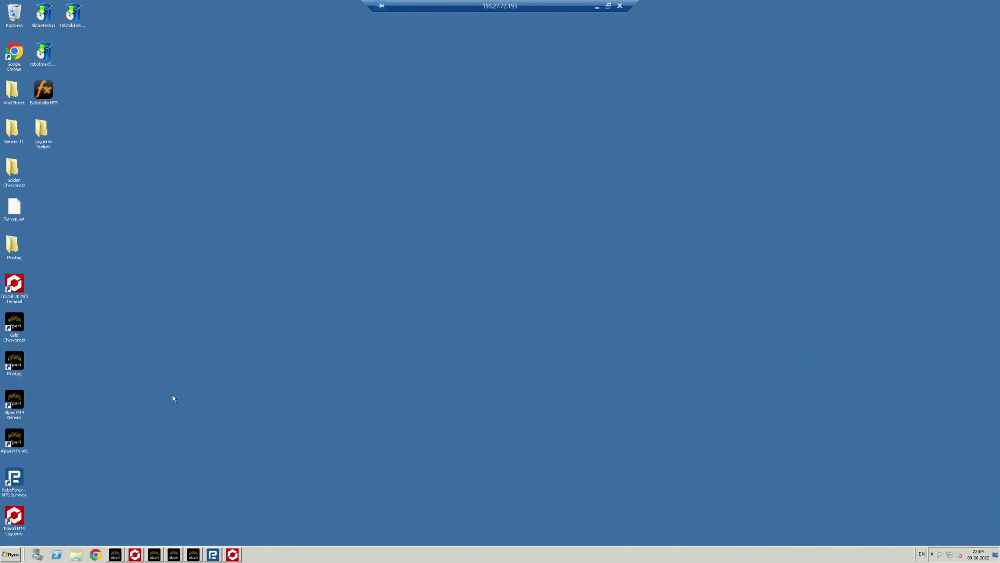
click(9, 554)
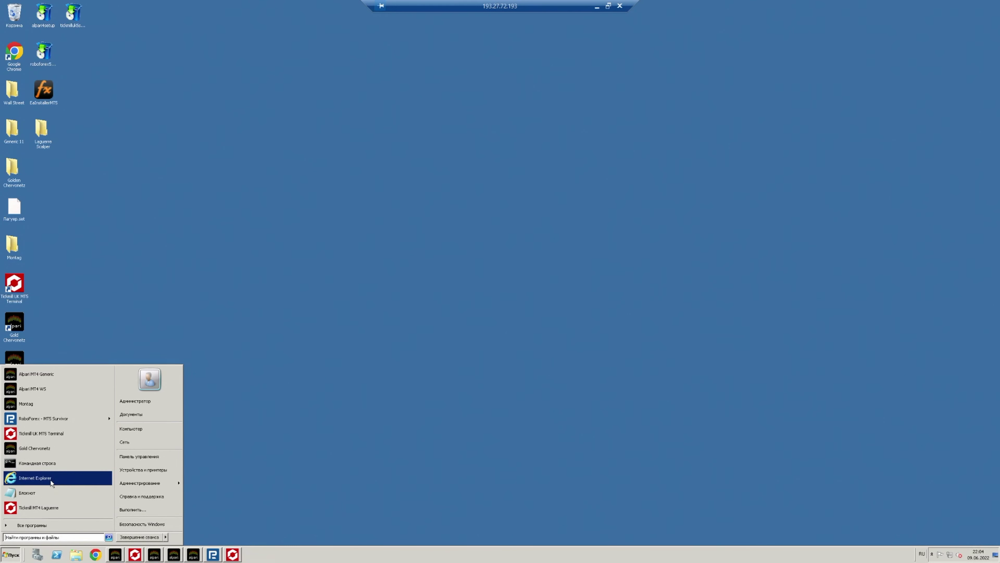
click(130, 428)
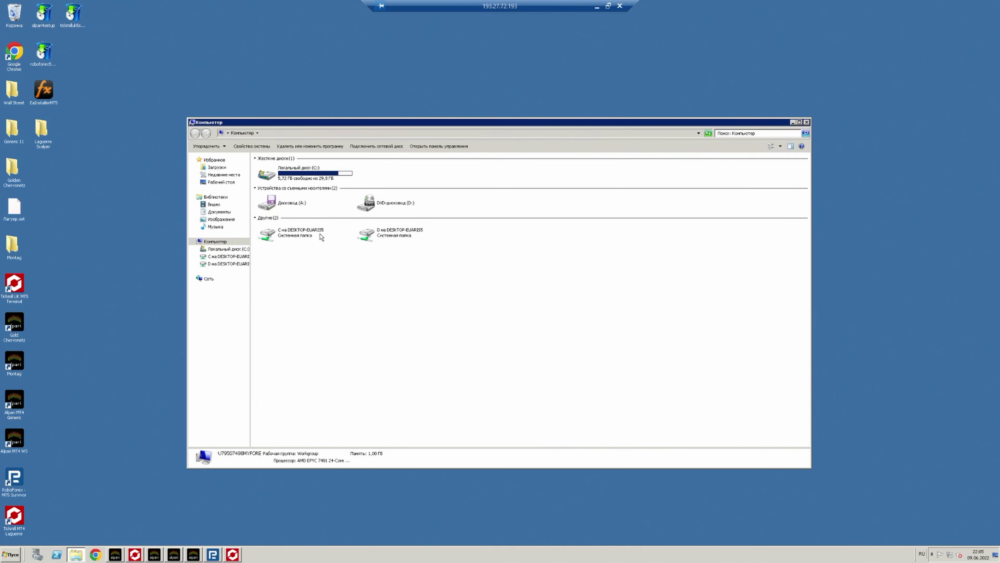
click(288, 179)
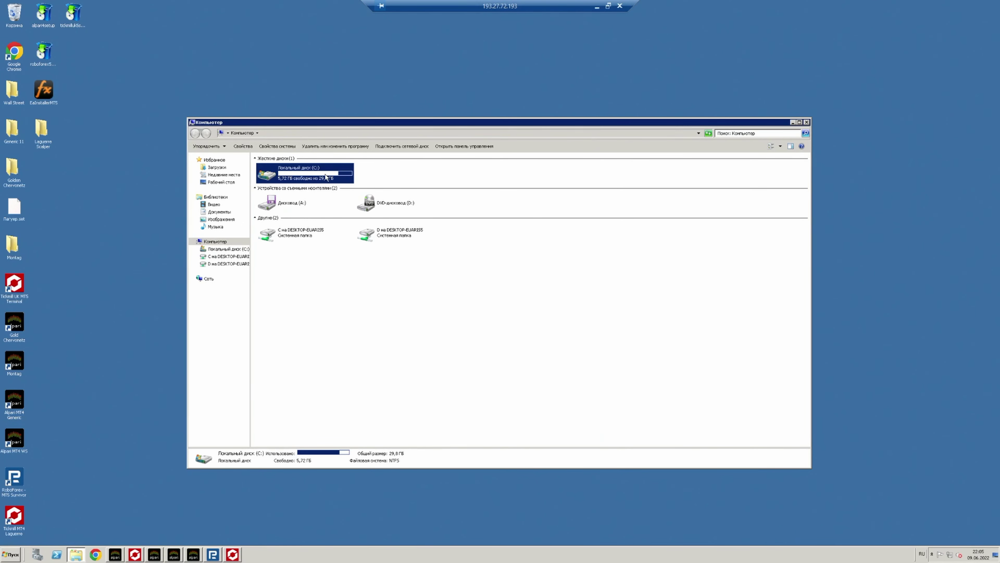
double_click(291, 233)
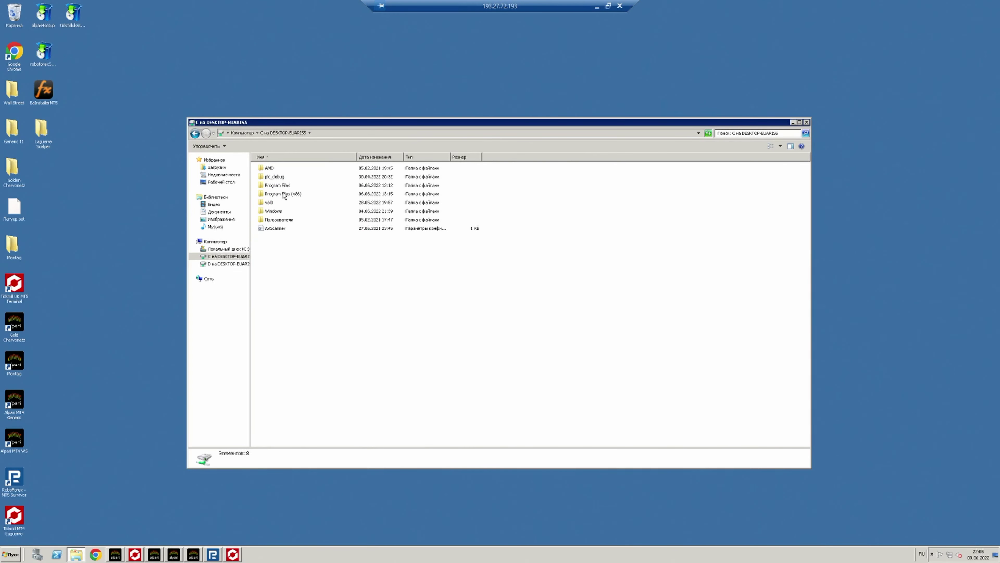
Step: Close the shared drive window, and minimize the remote session to the local desktop and restore it
click(807, 123)
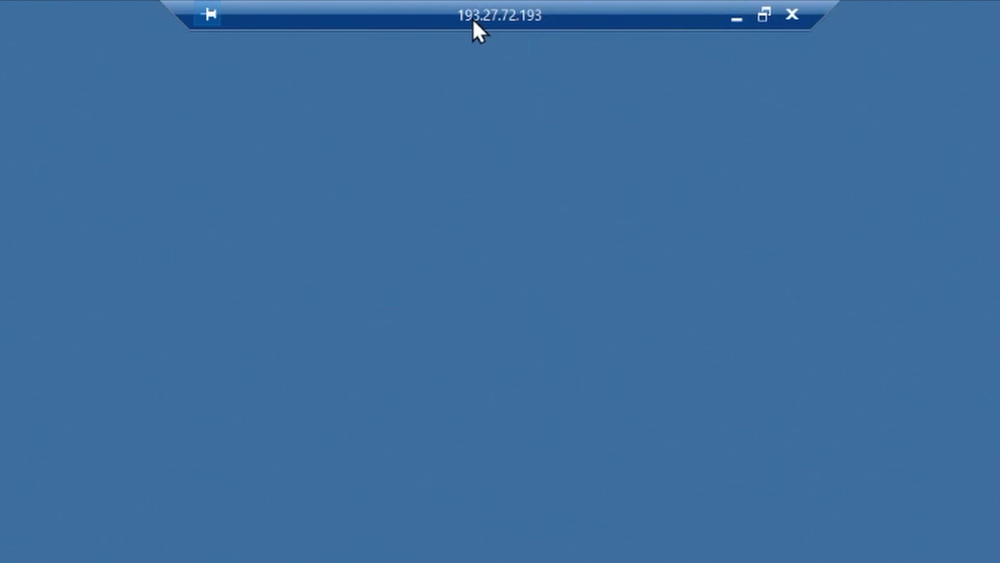
click(738, 21)
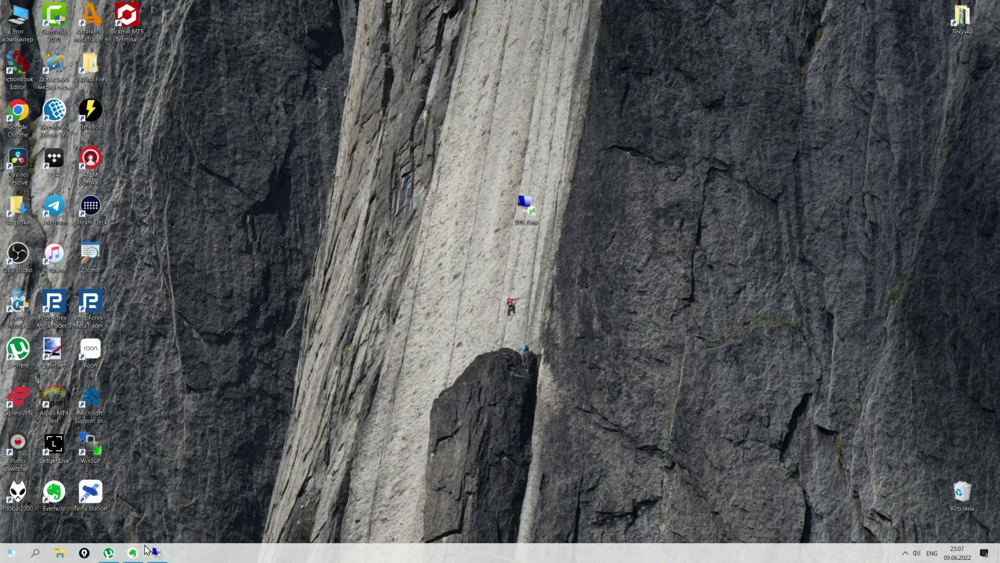
mouse_move(156, 554)
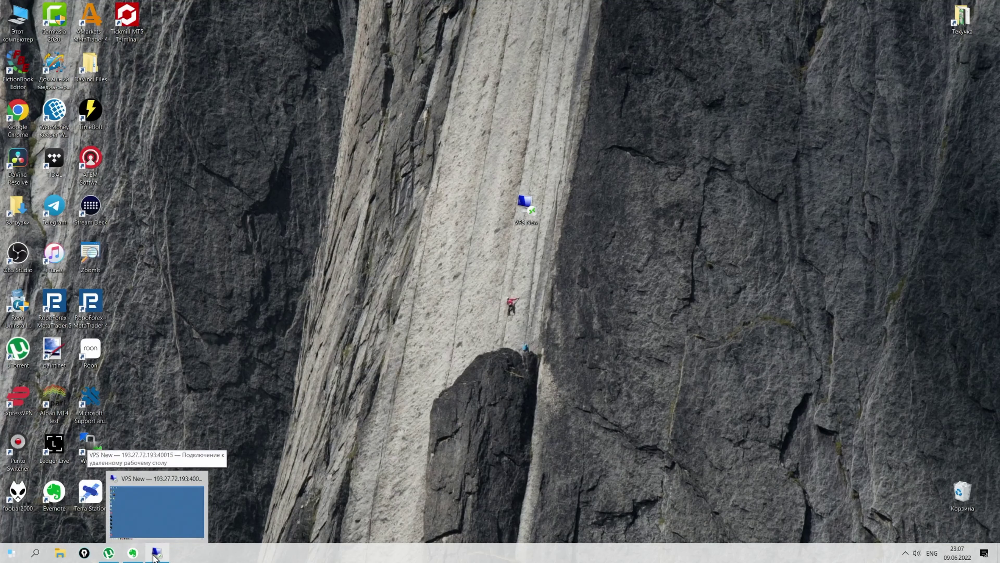
click(155, 557)
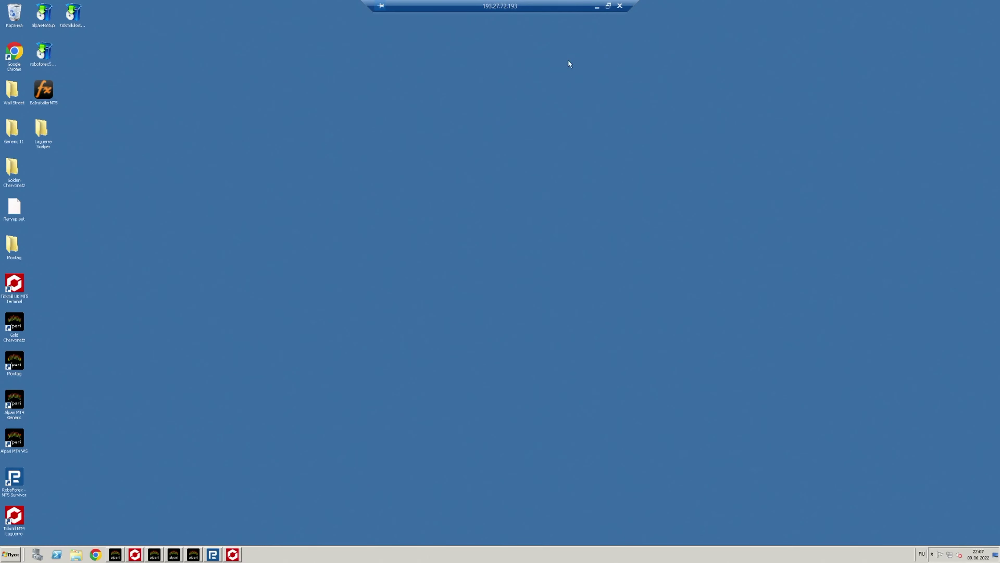
Step: Switch the remote session to windowed mode, move its window to the middle of the local desktop, and return it to full screen
click(609, 6)
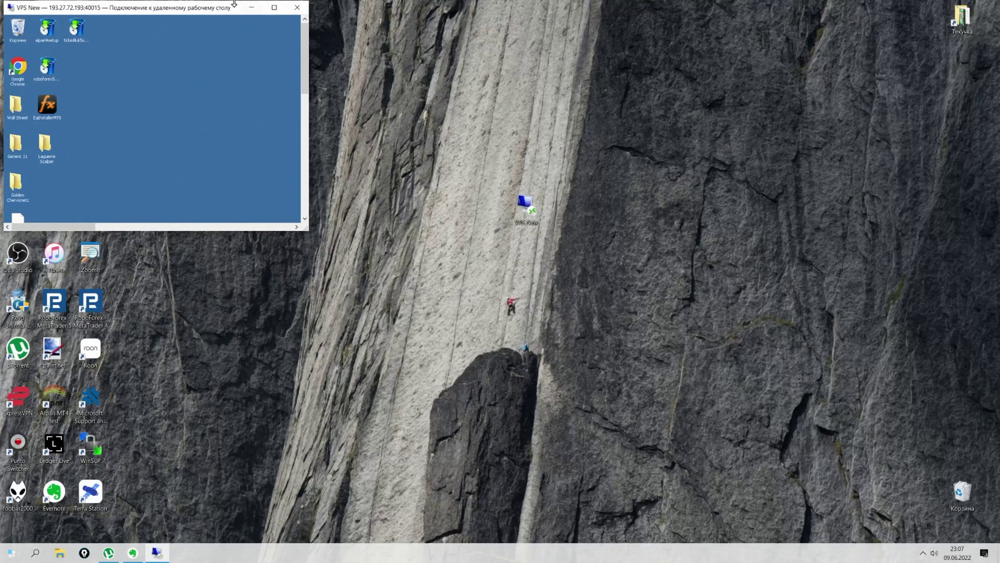
drag(219, 12, 620, 131)
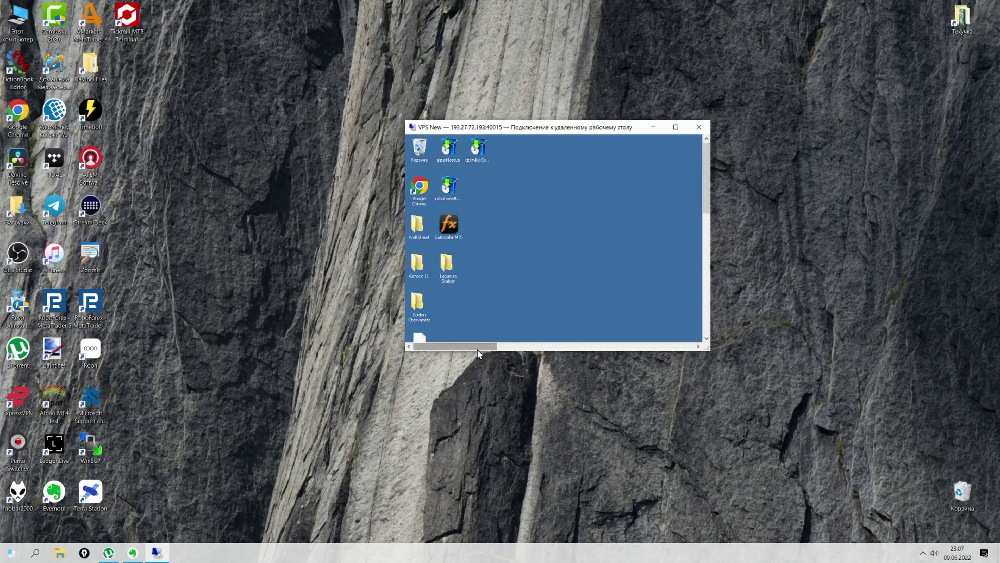
drag(477, 350, 578, 357)
double_click(606, 127)
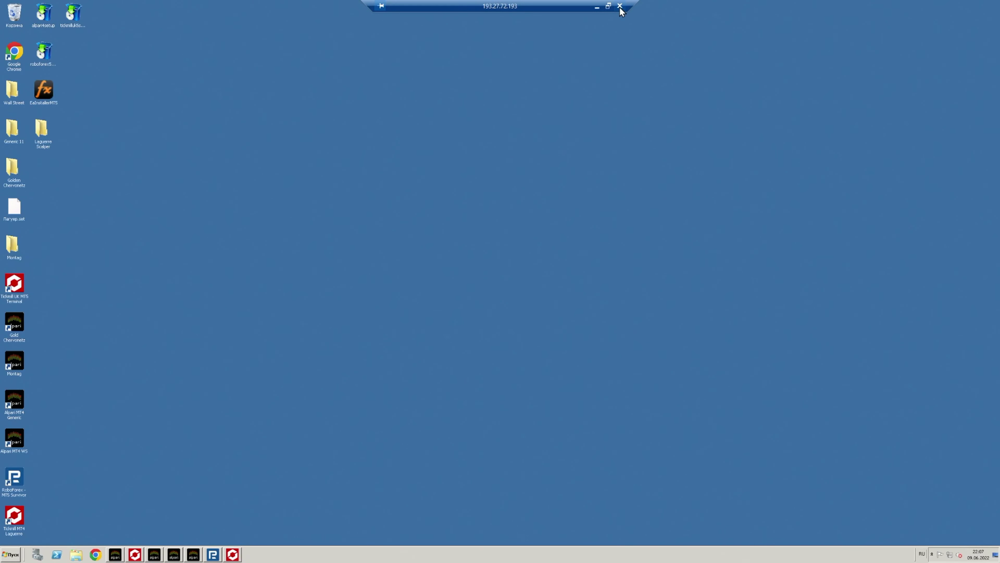
Step: Start disconnecting the remote session and cancel at the confirmation
click(620, 6)
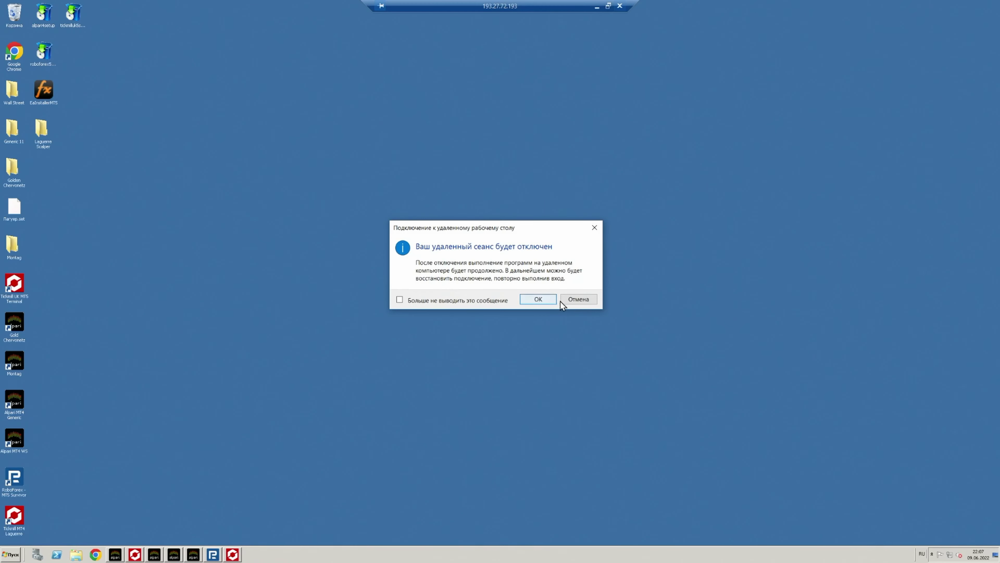
click(579, 299)
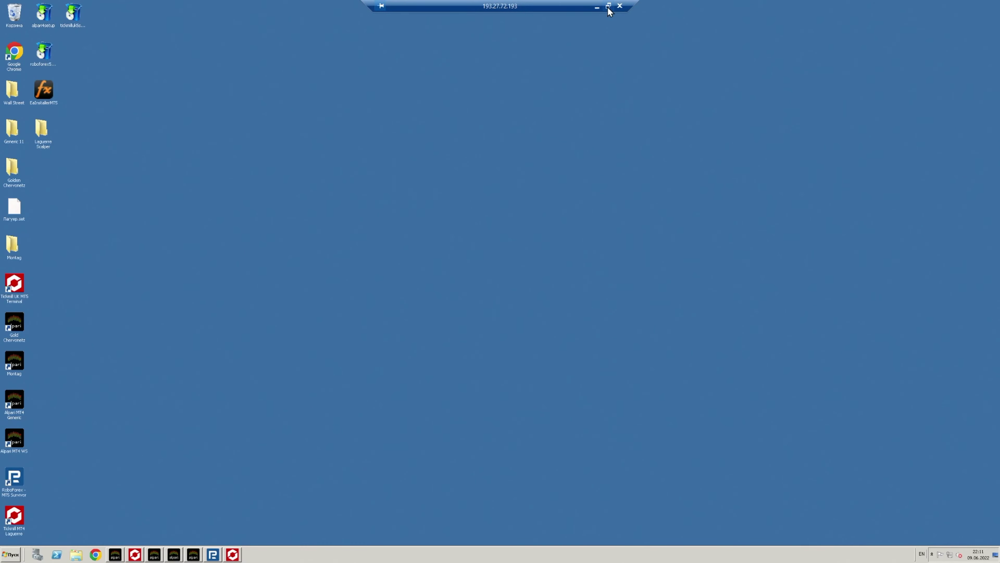
Step: Show the remote session in a window, enlarge that window on the local desktop, and return to full screen
click(608, 6)
drag(540, 120, 601, 109)
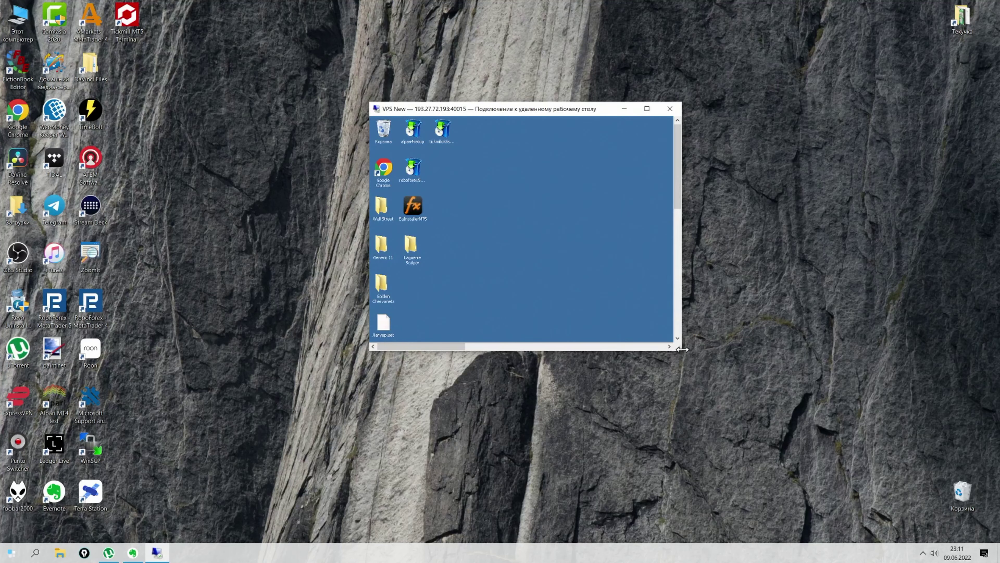
drag(680, 348, 822, 461)
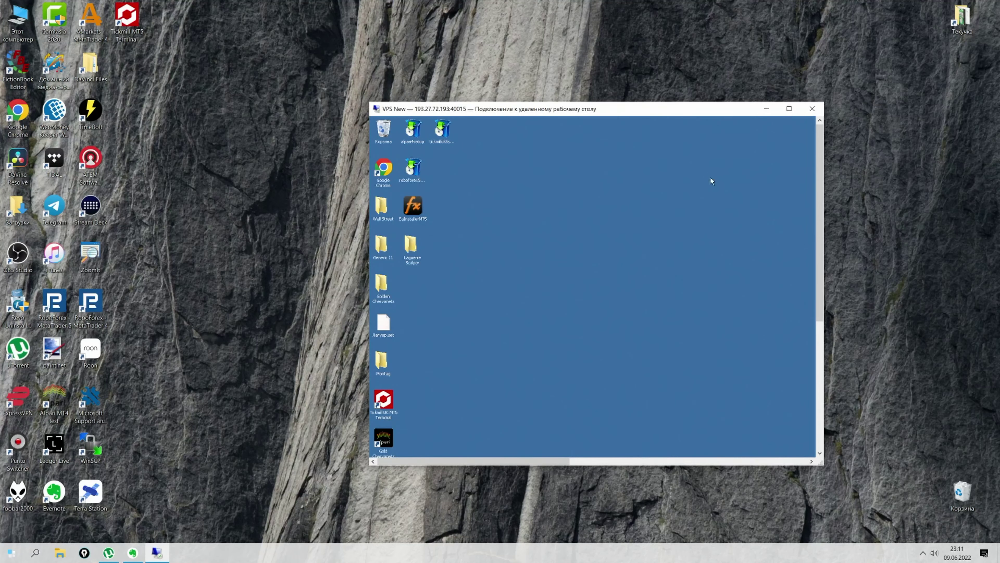
click(790, 109)
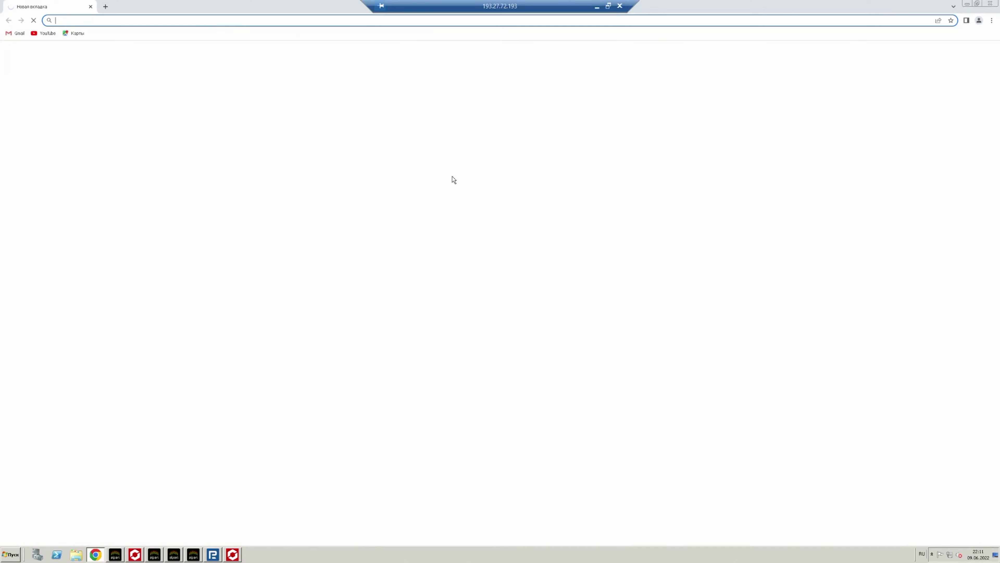
Step: Load tlap.com in the server's Chrome browser, look through its home page, and close the browser
click(402, 19)
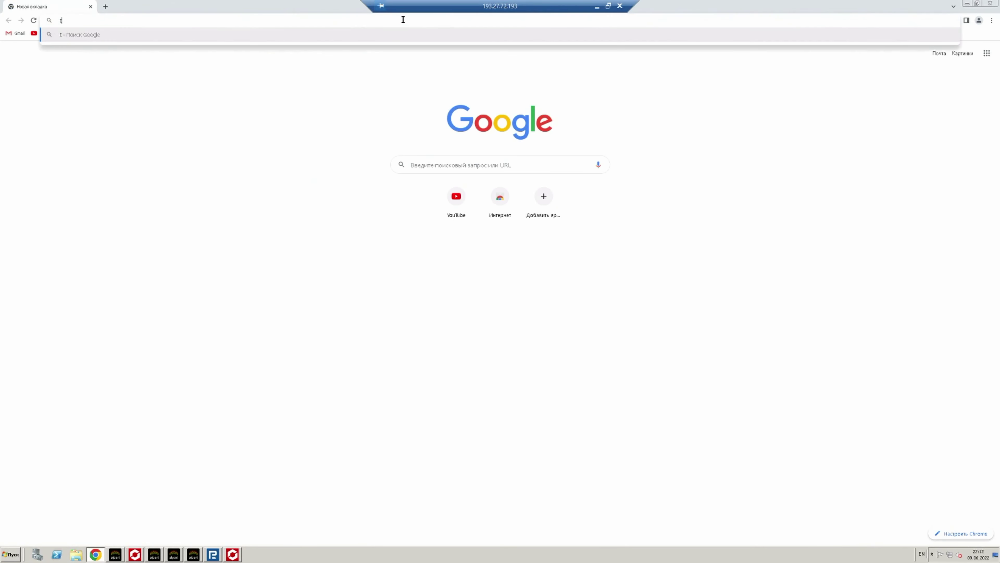
text(tlap.)
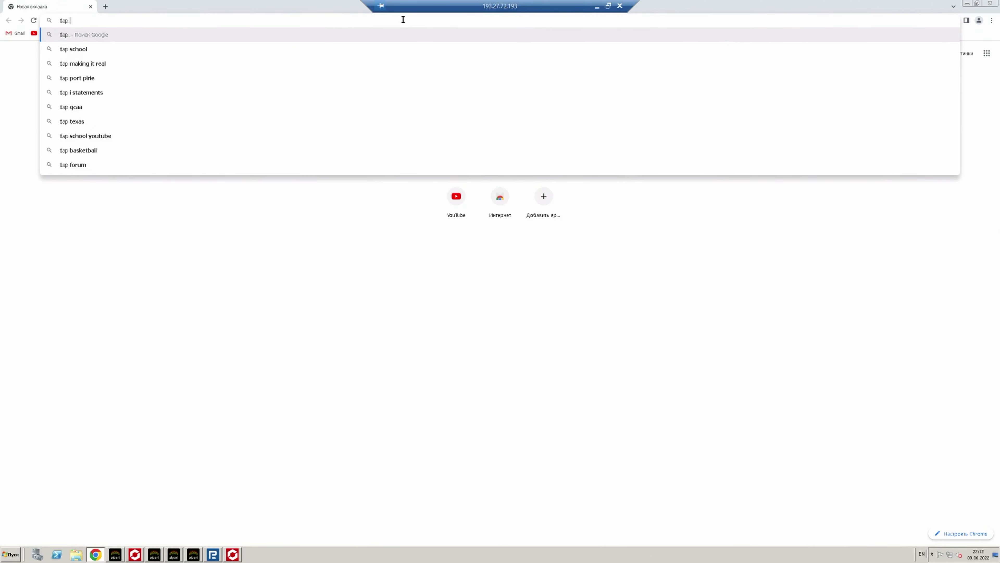
key(Return)
scroll(608, 224, down, 4)
scroll(602, 223, down, 2)
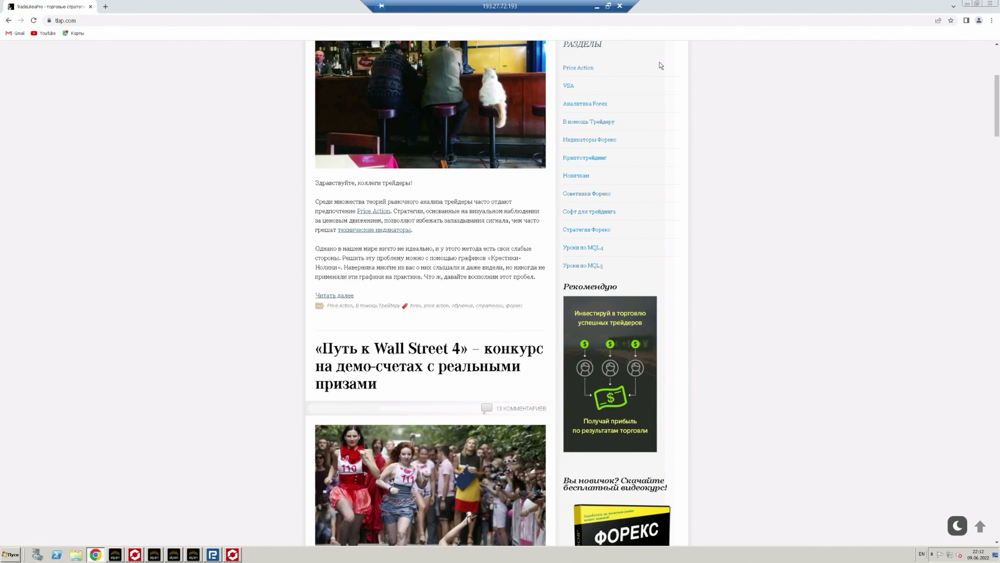
click(620, 7)
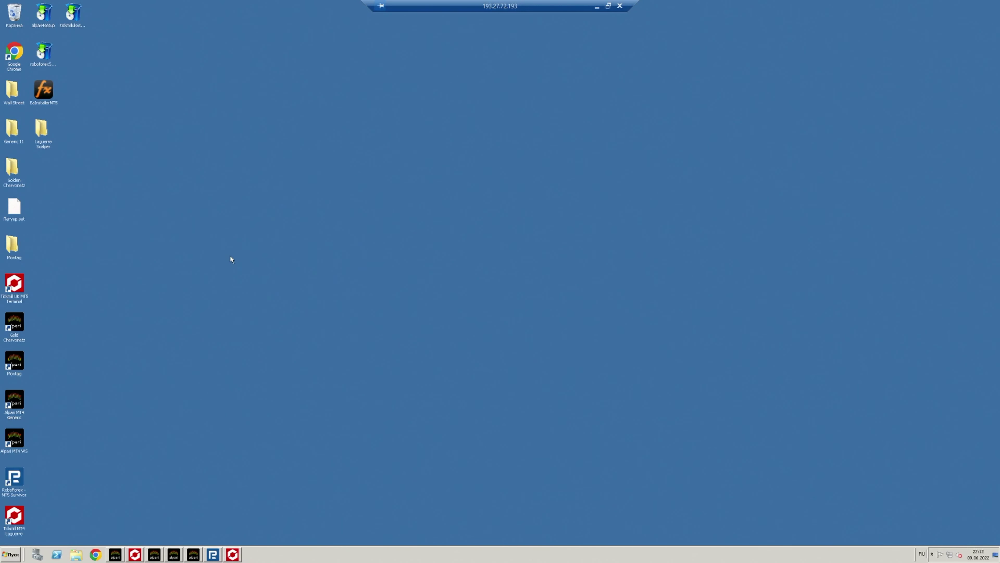
Step: Leave full screen, place the Test1 text file on the local desktop, and enter the text "Test" in it
key(ctrl+alt+Break)
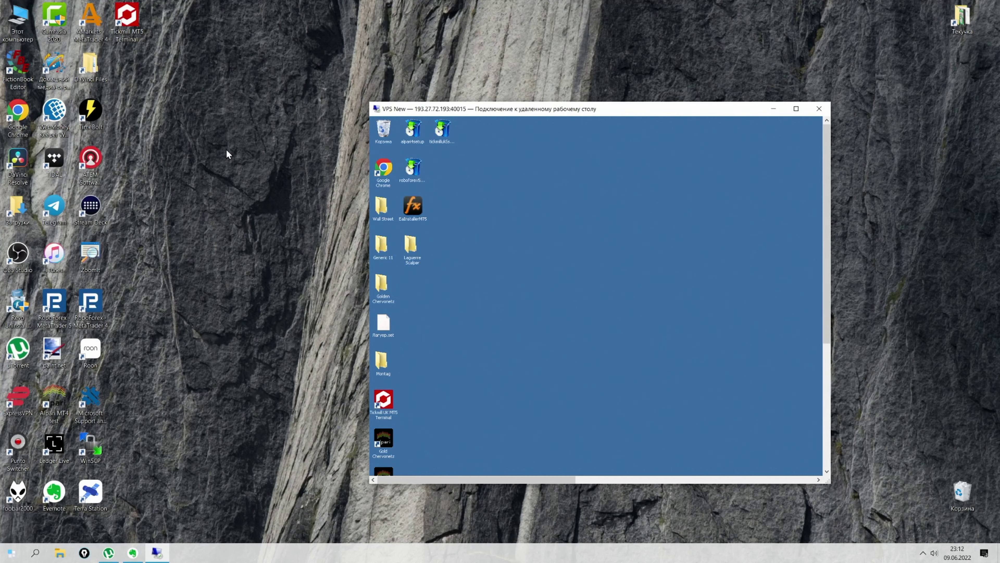
click(242, 161)
key(ctrl+v)
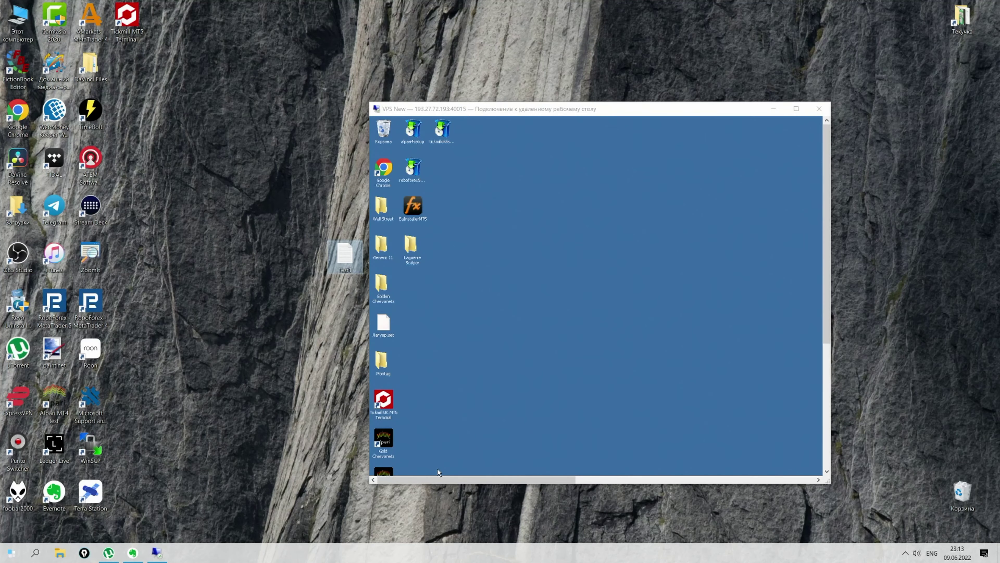
double_click(347, 264)
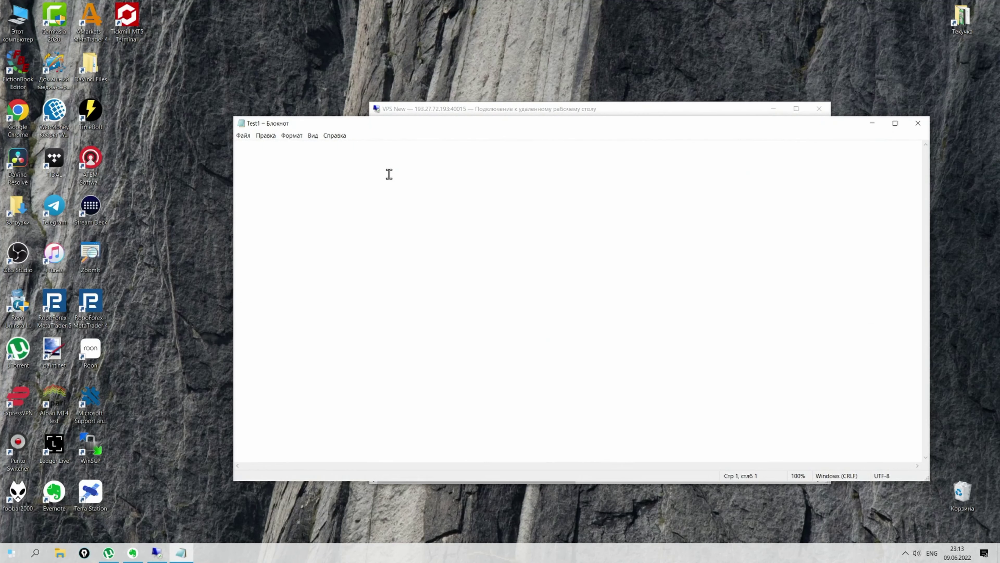
key(alt+F4)
double_click(359, 258)
text(Test)
click(918, 123)
Step: Copy the Test1 file from the local desktop and paste it onto the server's desktop in full screen
click(455, 285)
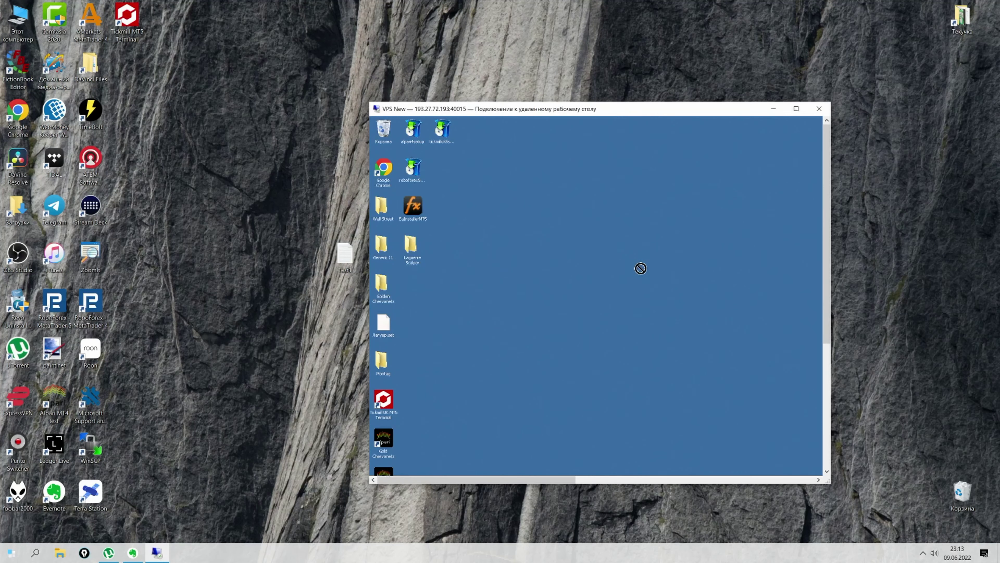
click(345, 257)
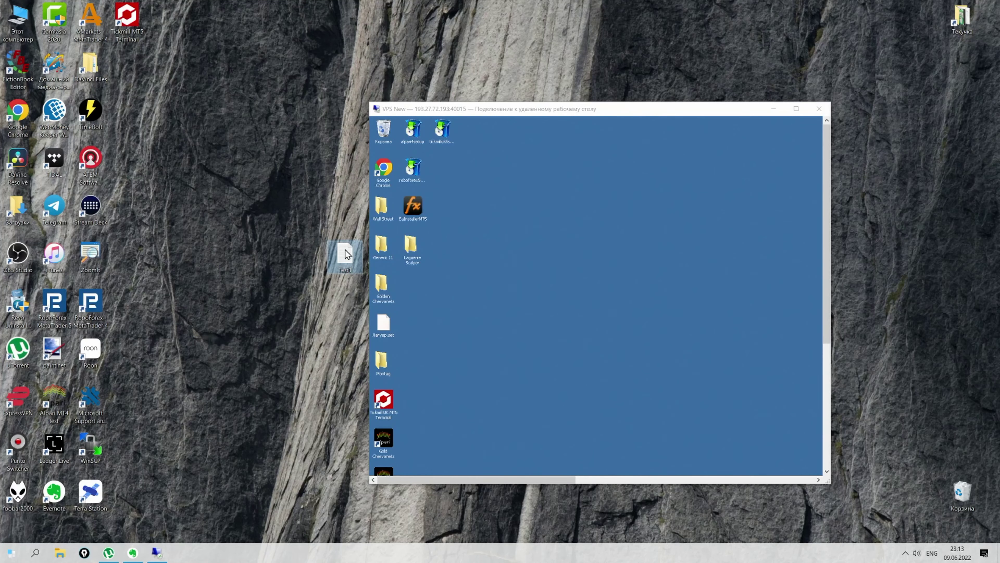
right_click(346, 255)
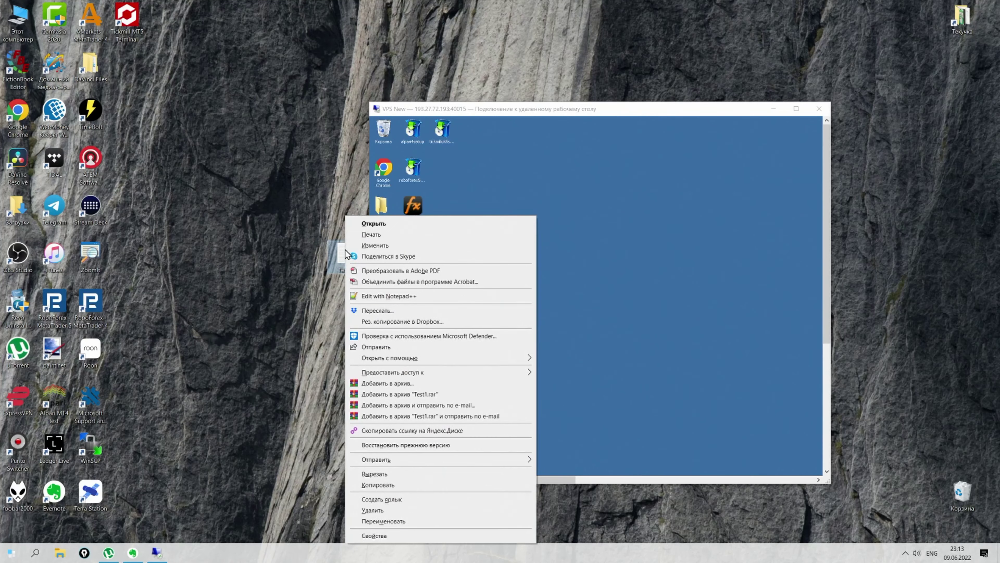
click(378, 485)
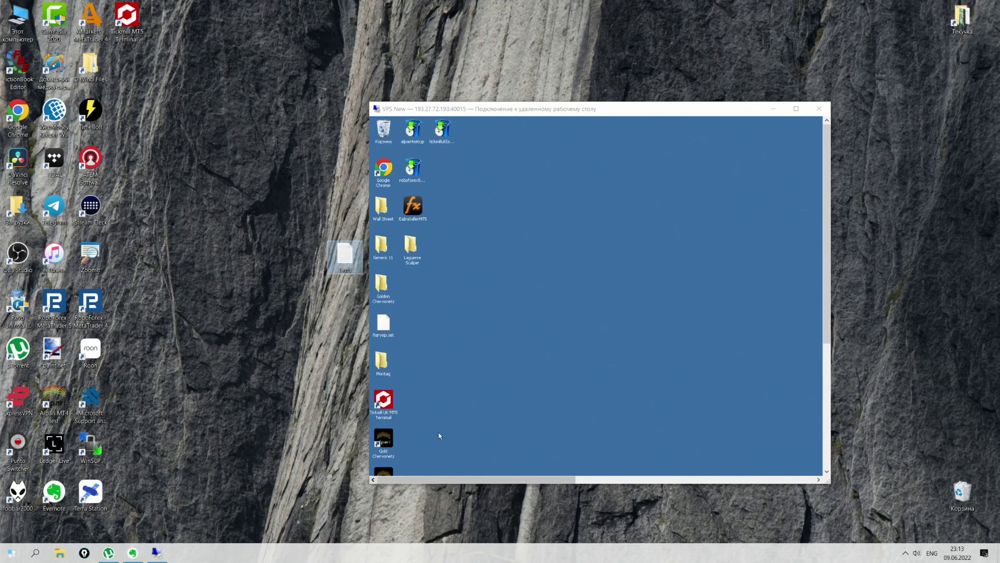
key(ctrl+alt+Break)
right_click(487, 217)
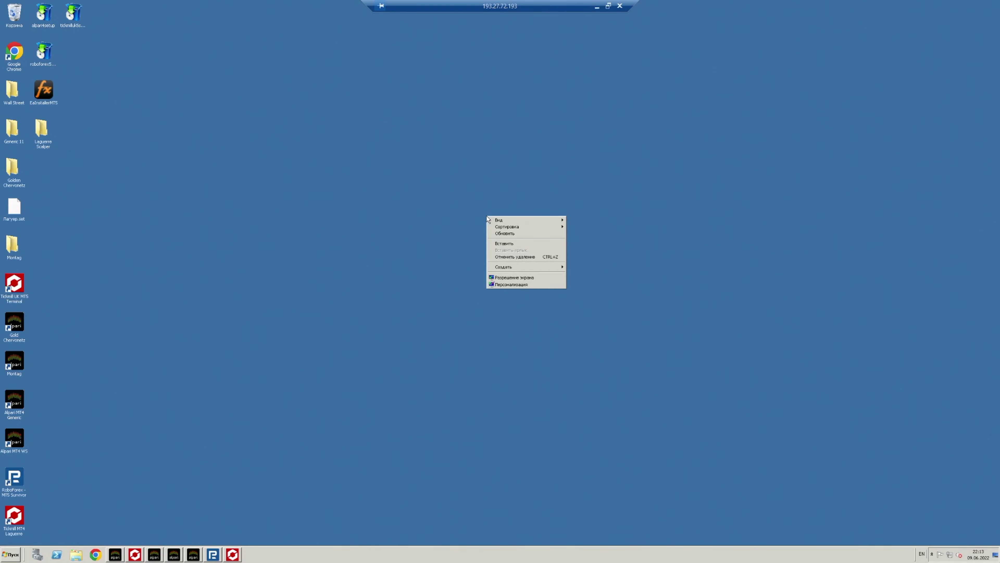
click(501, 244)
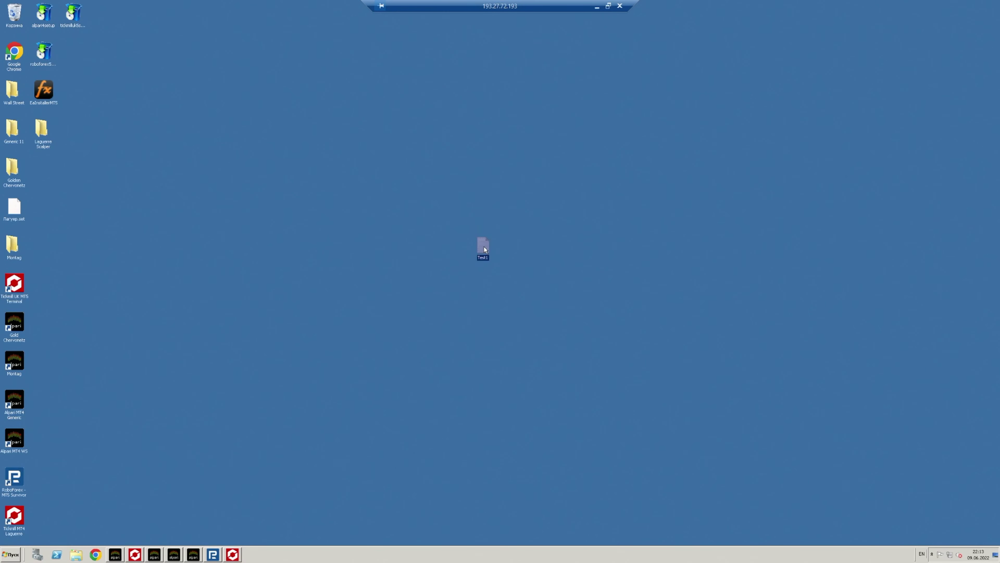
Step: Check the text inside the copied Test1 file on the server, close it, and delete the file
double_click(484, 246)
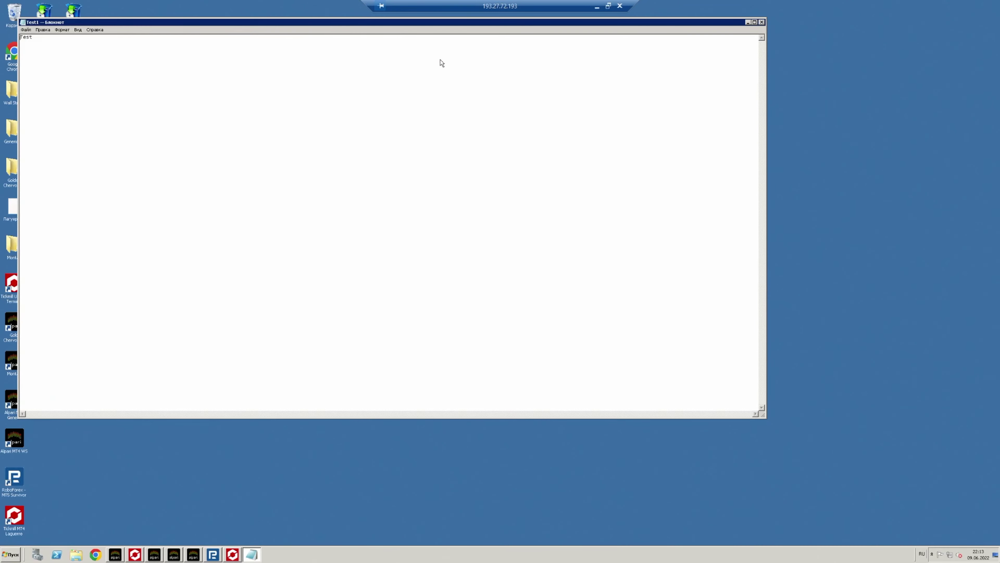
drag(312, 20, 551, 97)
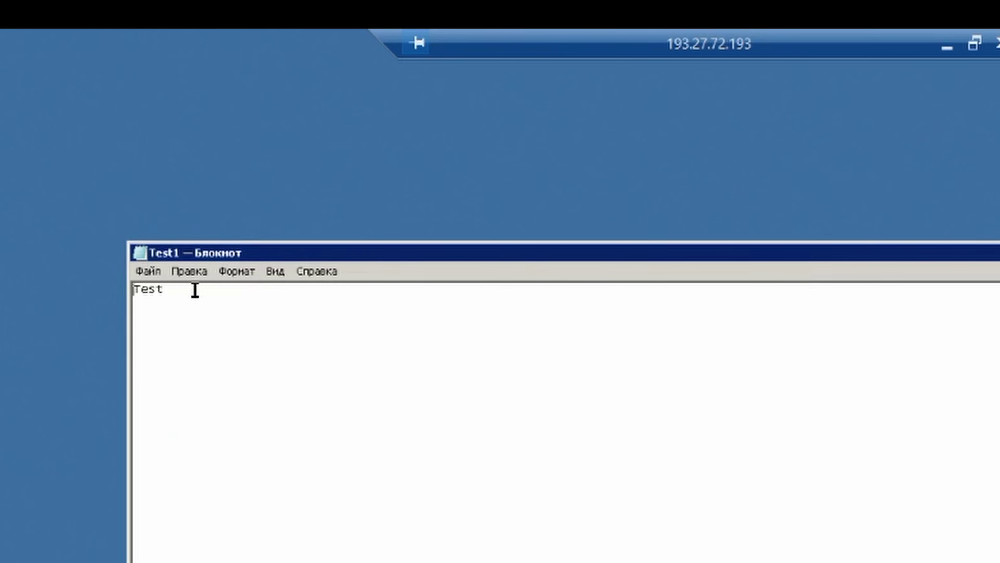
click(195, 290)
key(alt+F4)
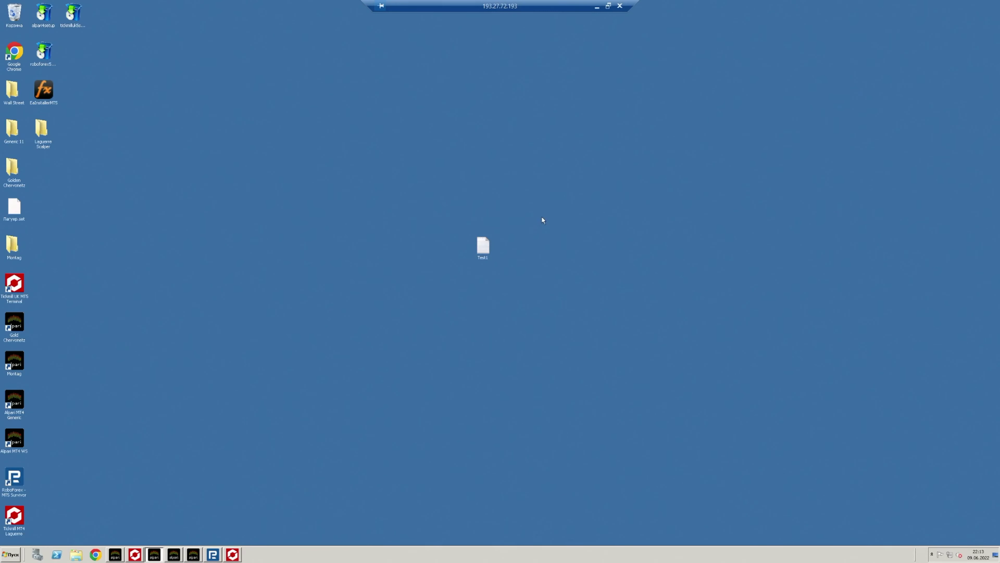
drag(542, 215, 473, 273)
key(Delete)
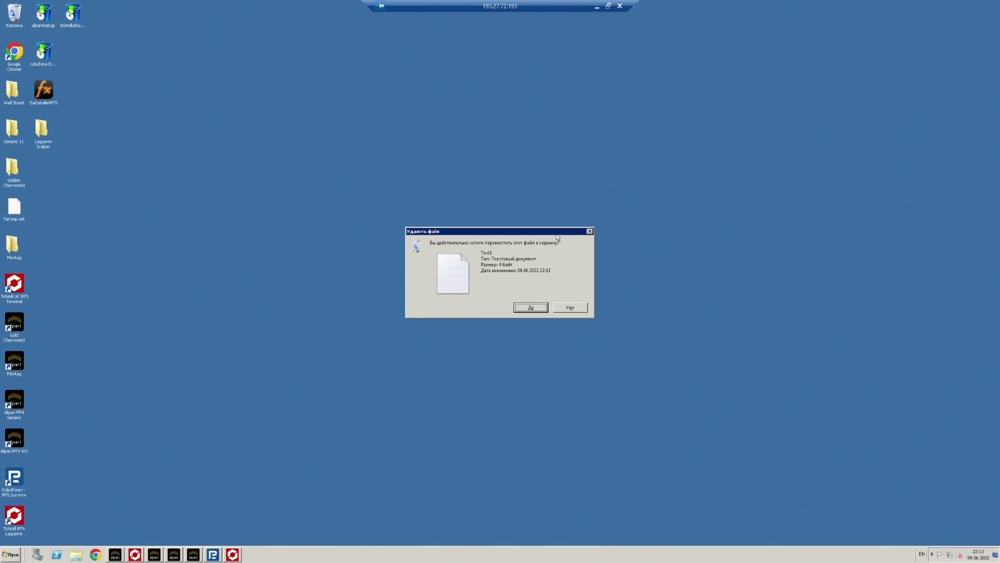
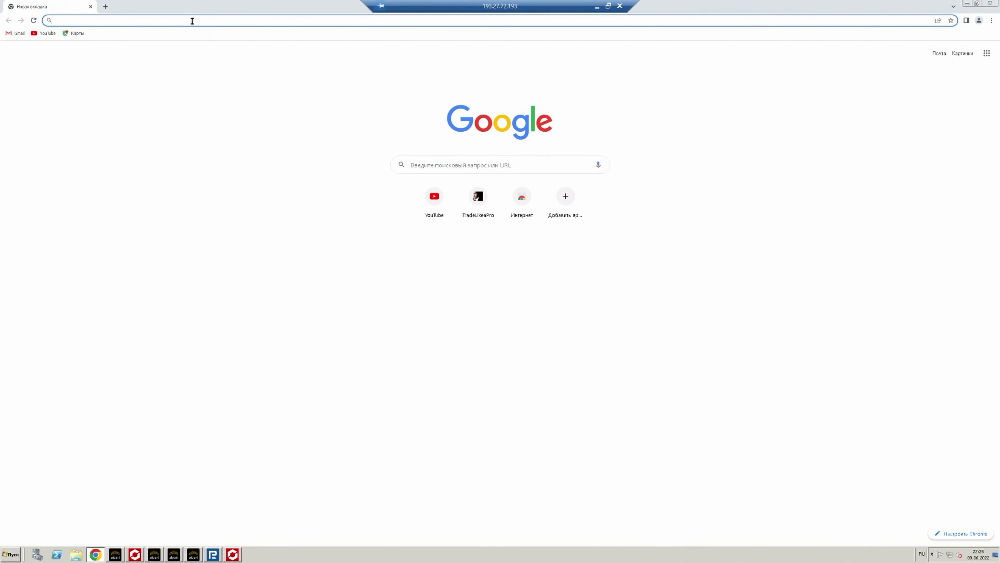
Step: Search the web for "яндекс диск" in the server's browser
text(яндекс)
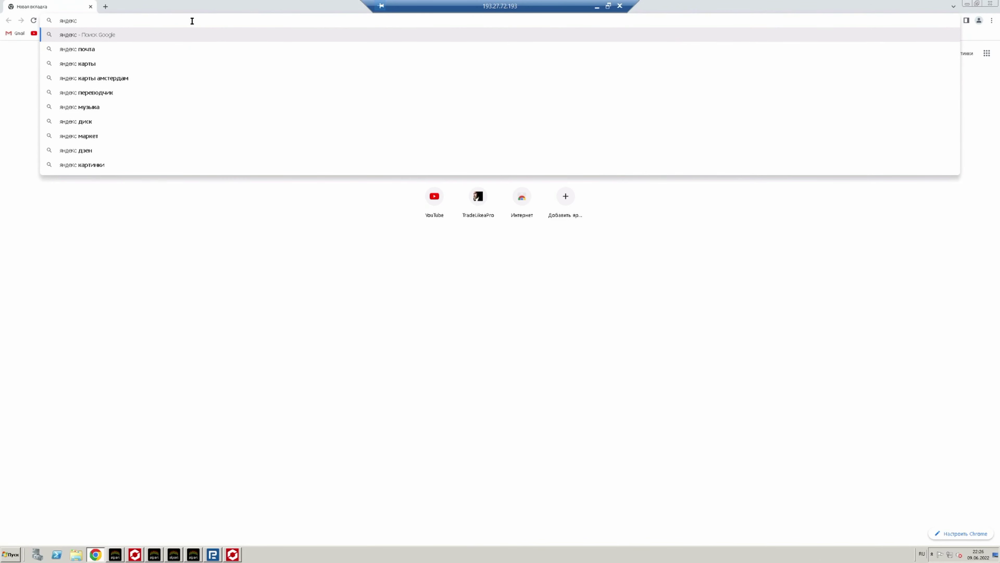
text( диск)
key(Return)
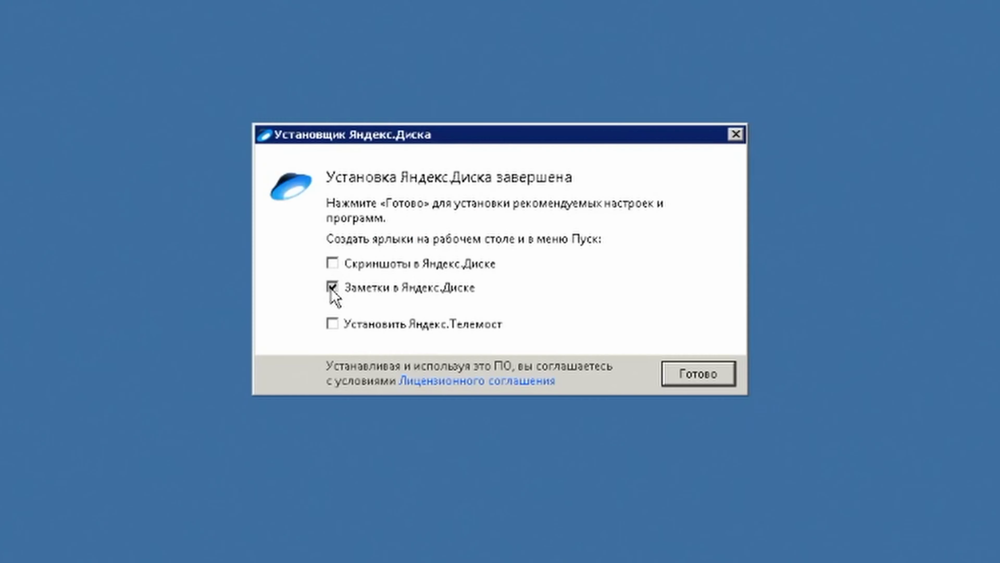
Step: Finish the Яндекс.Диск installation without the Заметки shortcut and begin signing in to Яндекс ID by login or e-mail
click(434, 285)
click(699, 381)
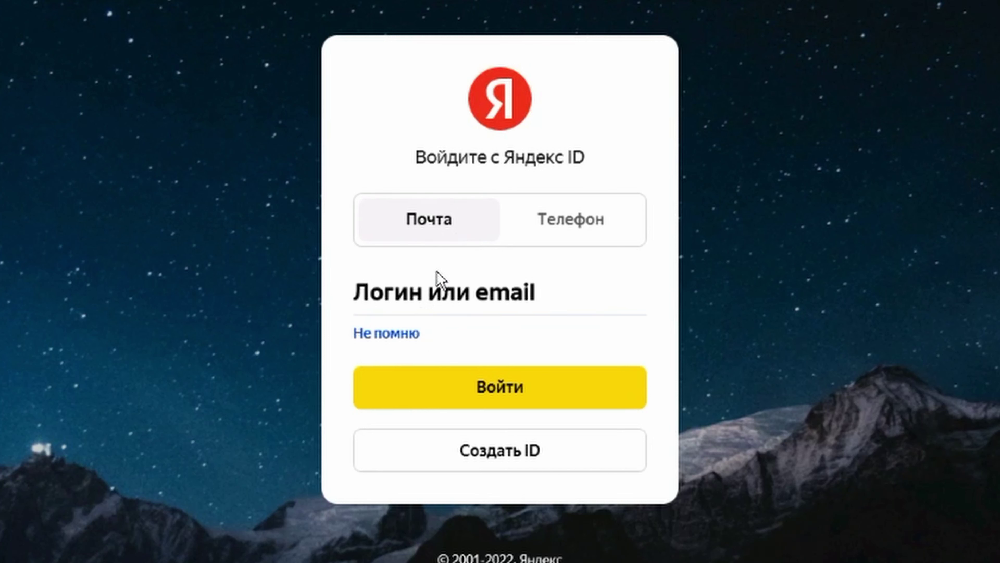
click(418, 297)
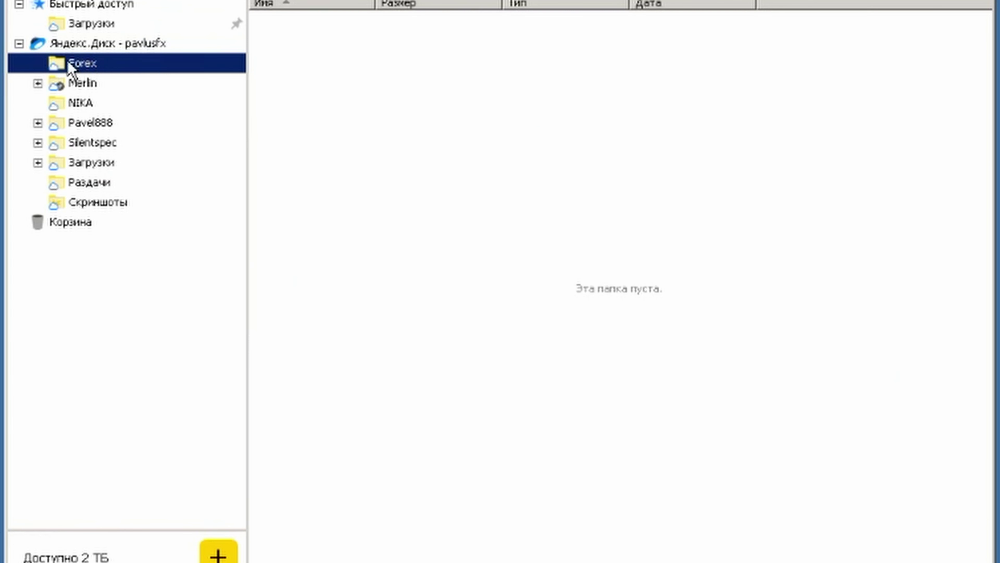
Step: Set the Яндекс.Диск Forex folder to be saved on the computer, on both the server and the home PC
right_click(82, 64)
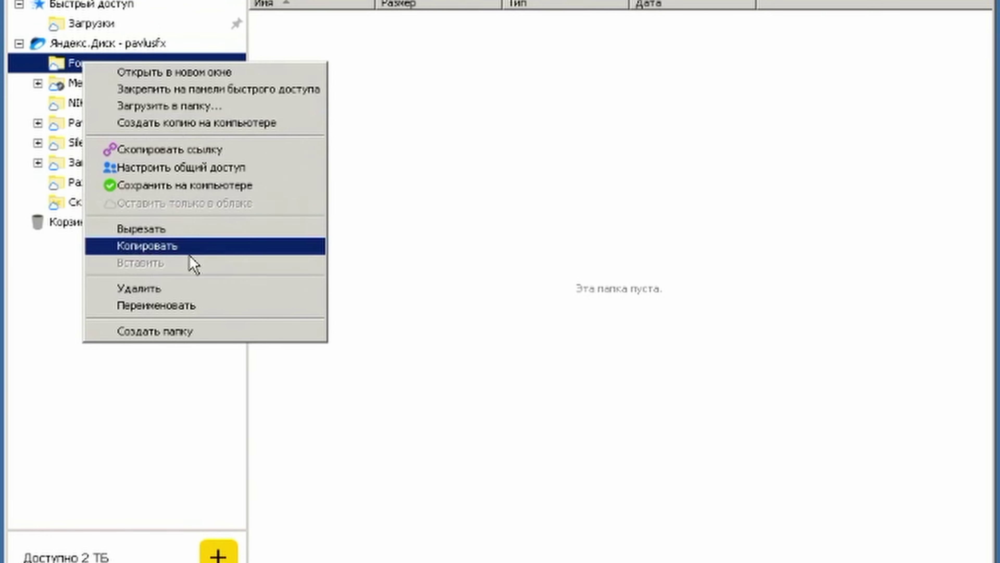
click(190, 186)
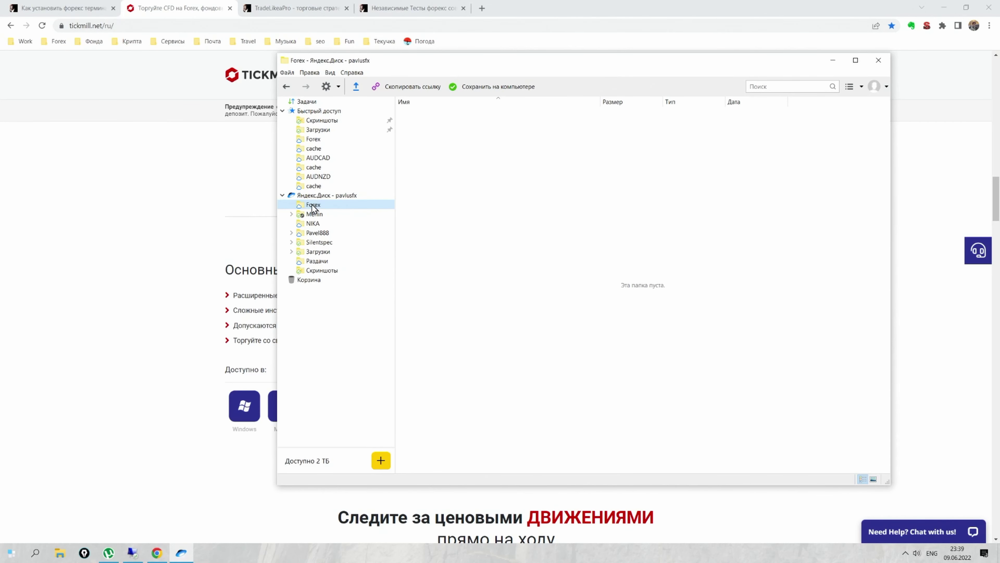
right_click(312, 206)
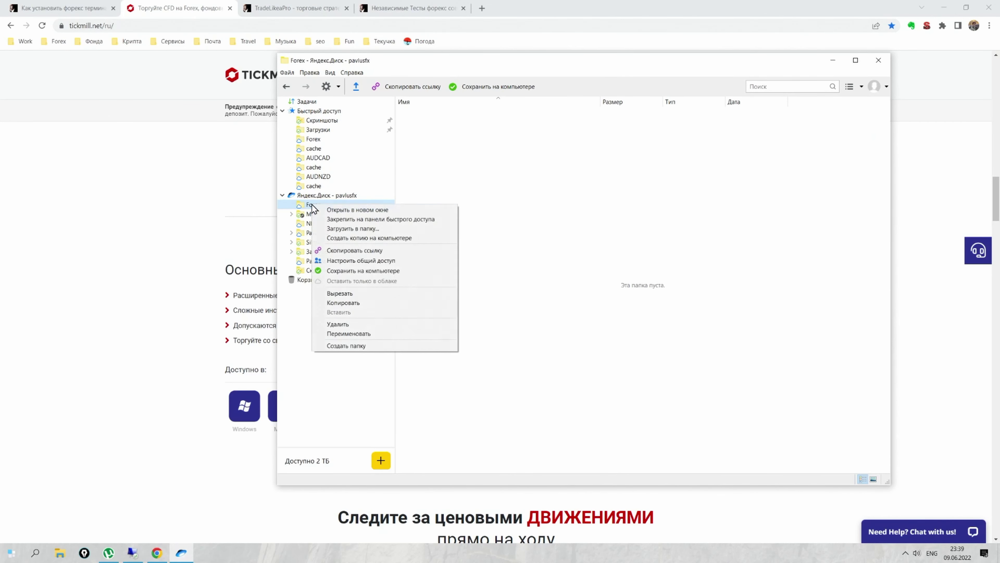
click(363, 270)
click(878, 60)
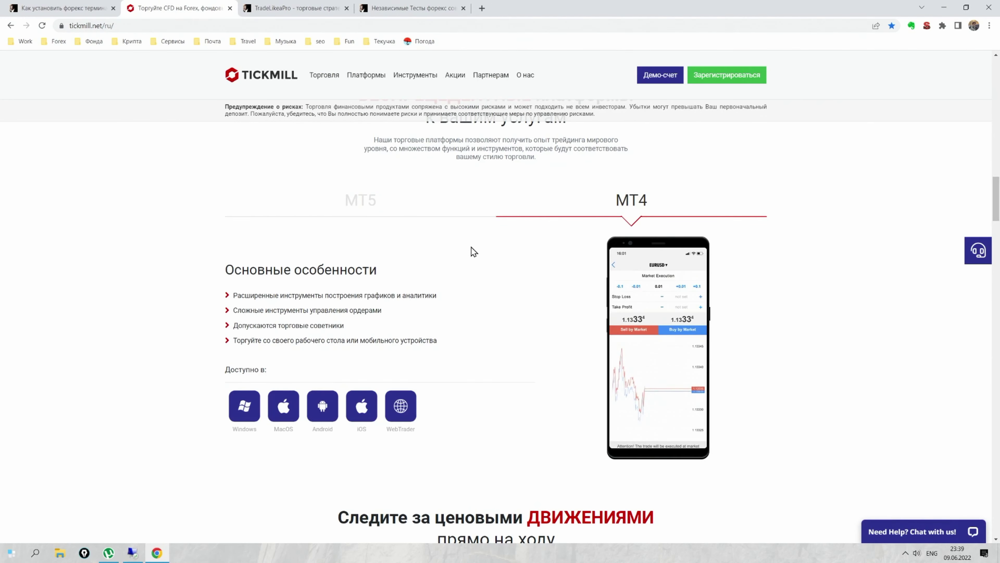
Step: Download the Tickmill MT4 terminal for Windows on the home PC, launch its installer and open the installation settings
click(244, 410)
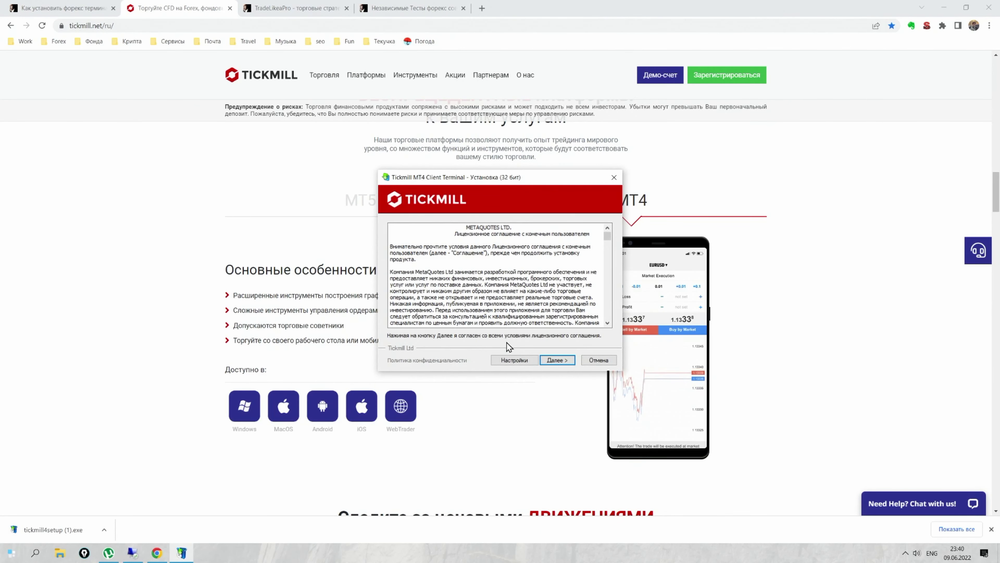
click(944, 7)
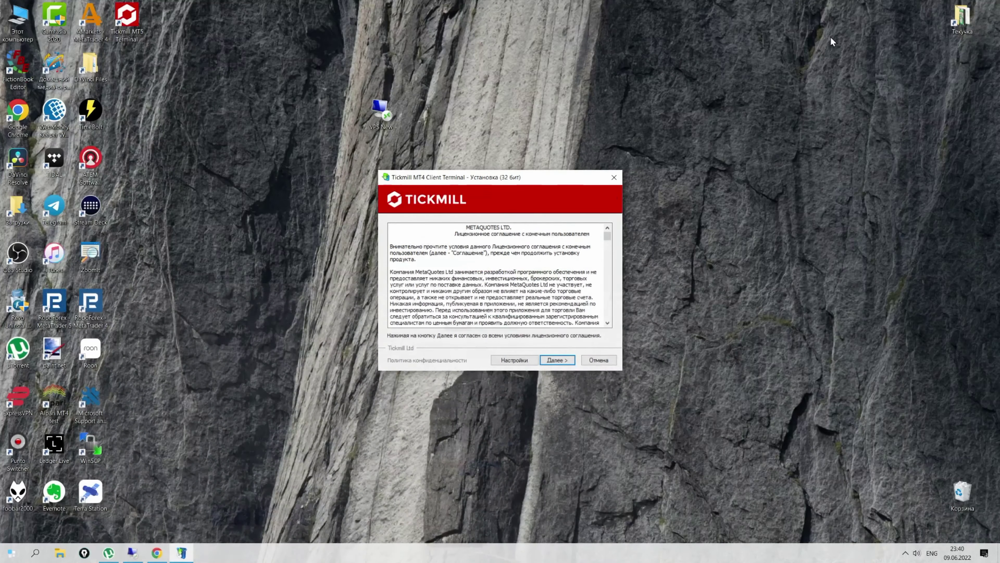
click(512, 359)
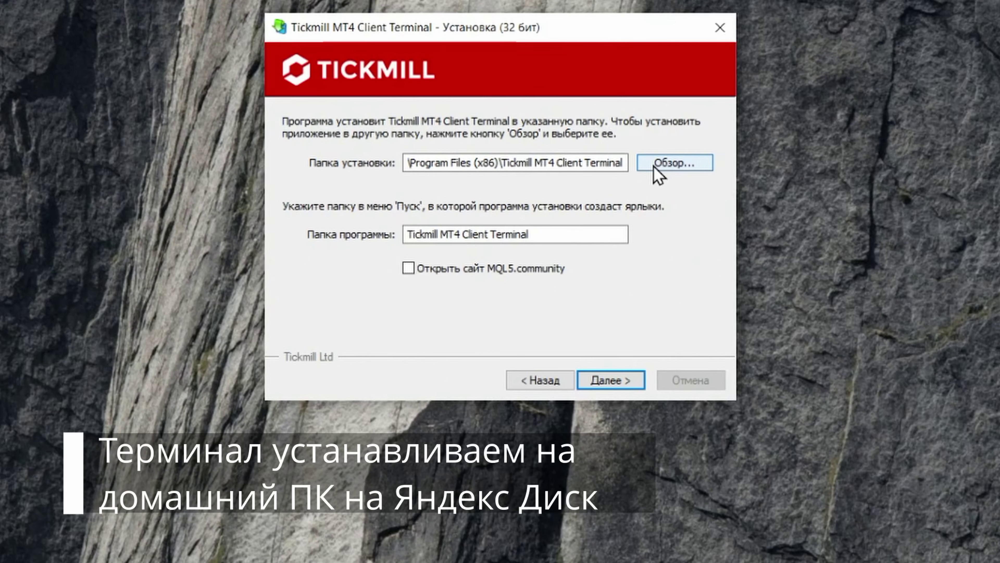
Step: Create a Tickmill MyBox folder inside Forex in Яндекс.Диск on drive D and choose it as the installation folder
click(655, 168)
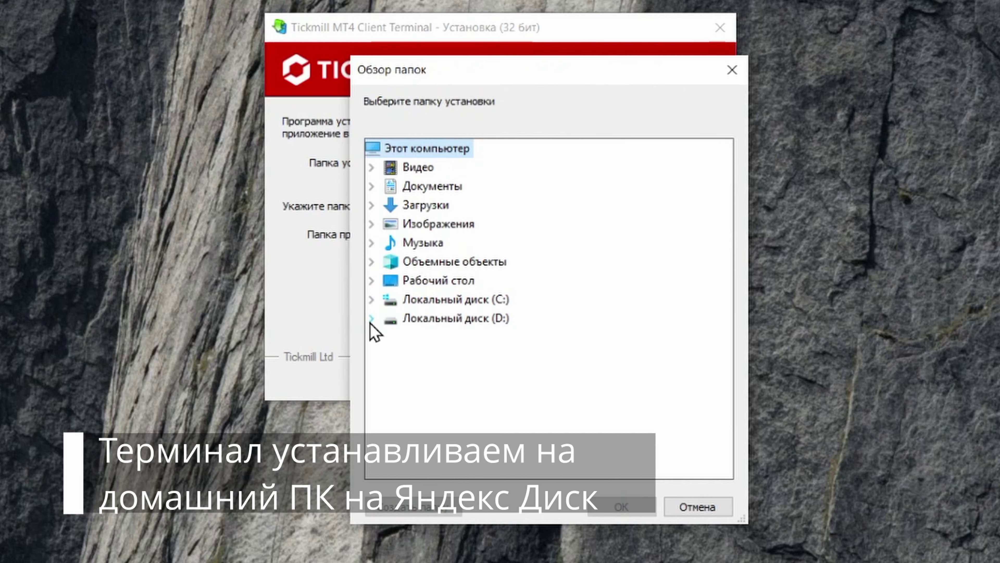
click(371, 319)
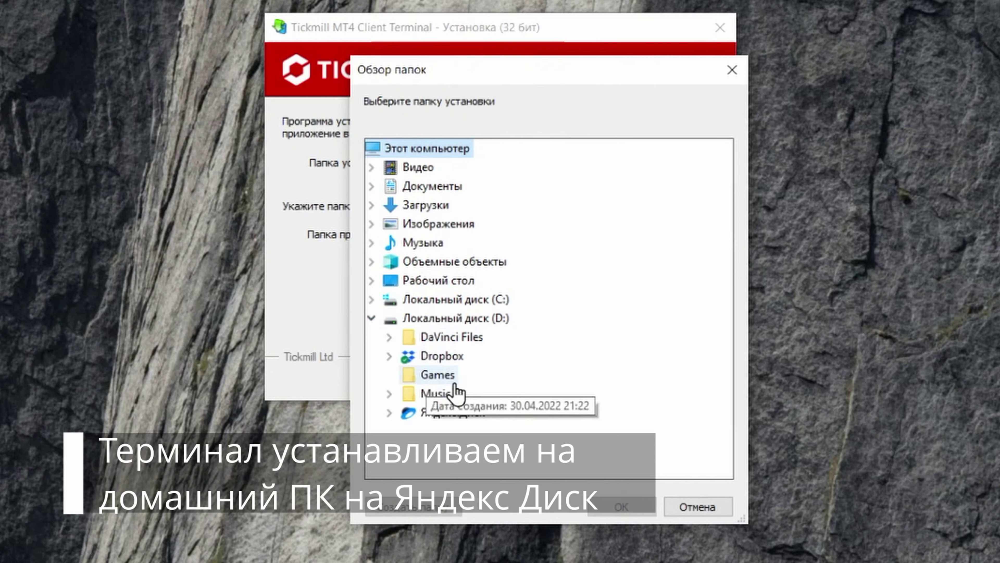
click(389, 414)
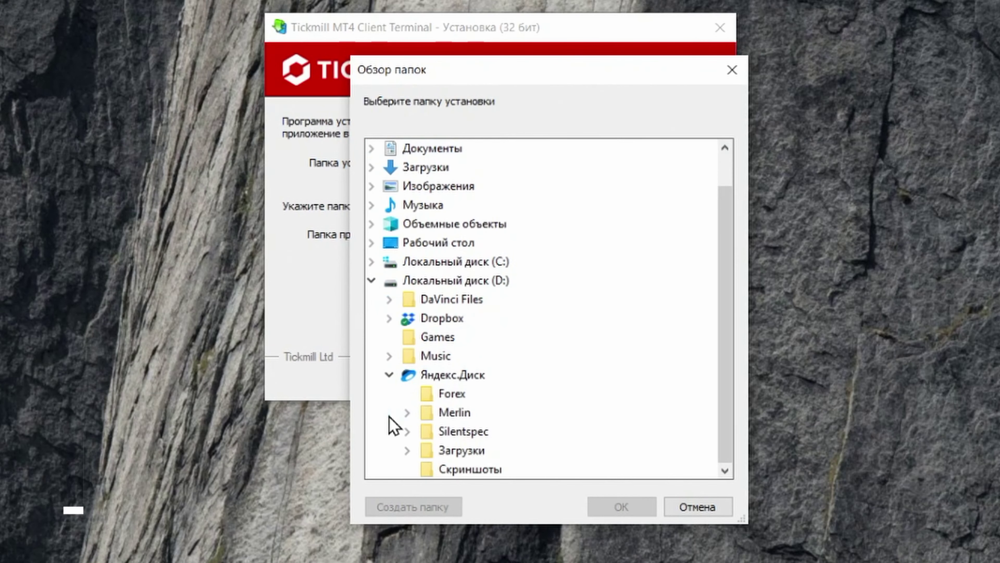
click(456, 396)
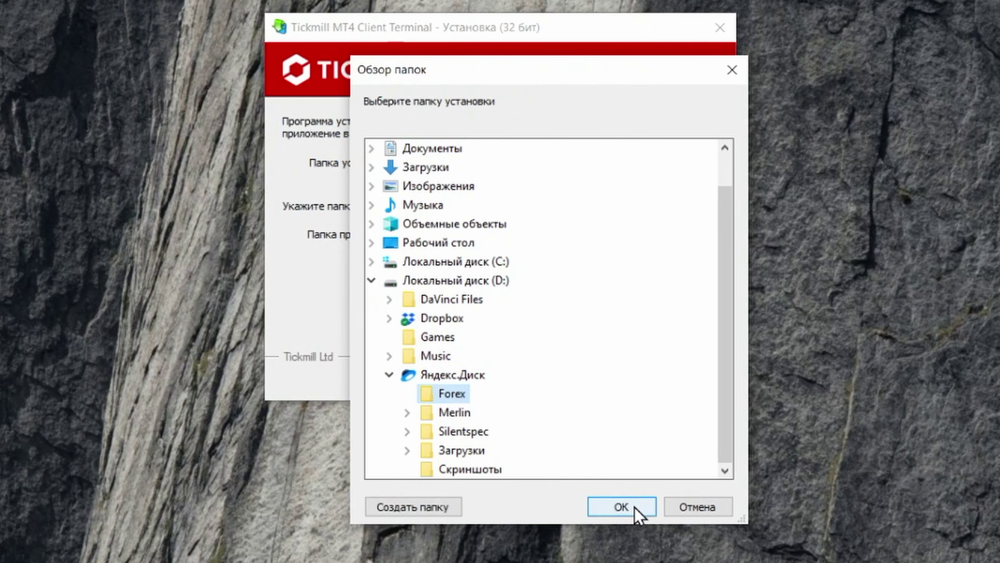
click(413, 507)
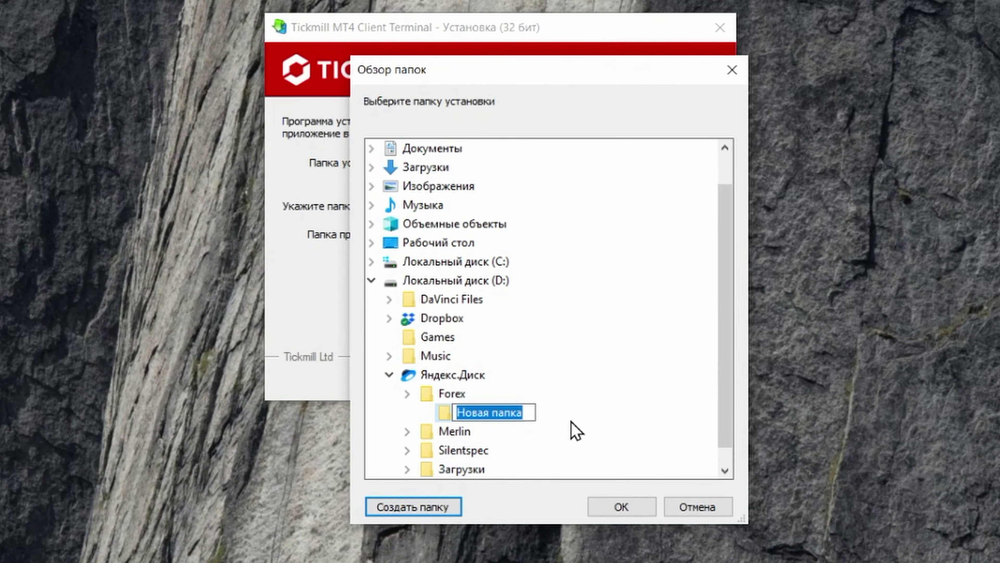
text(Tickmill )
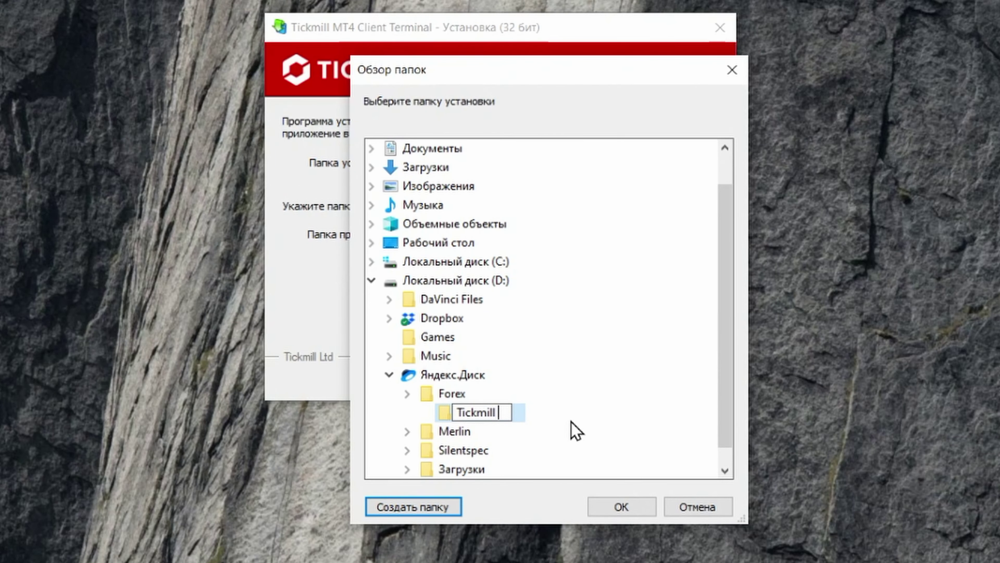
text(MyBox)
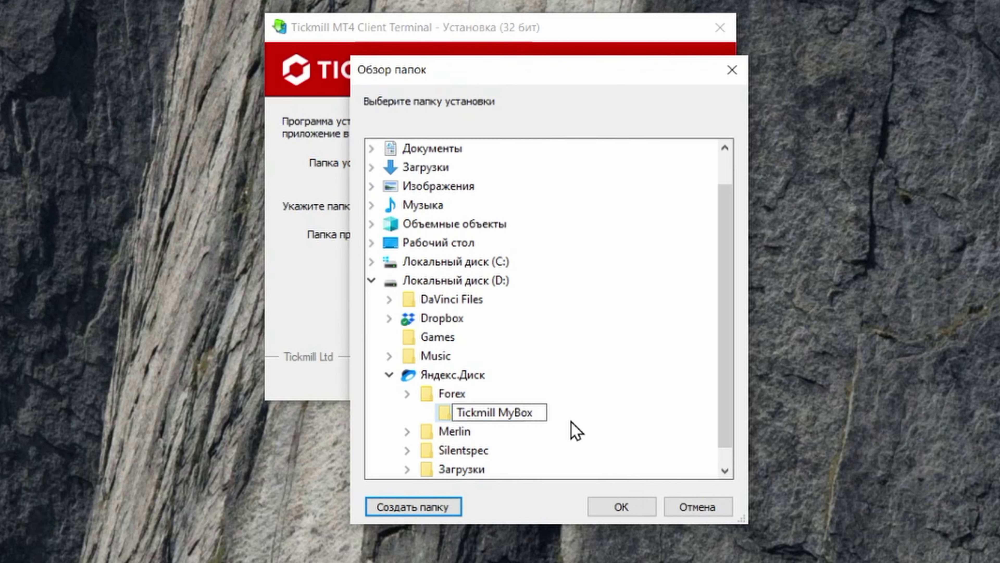
click(621, 507)
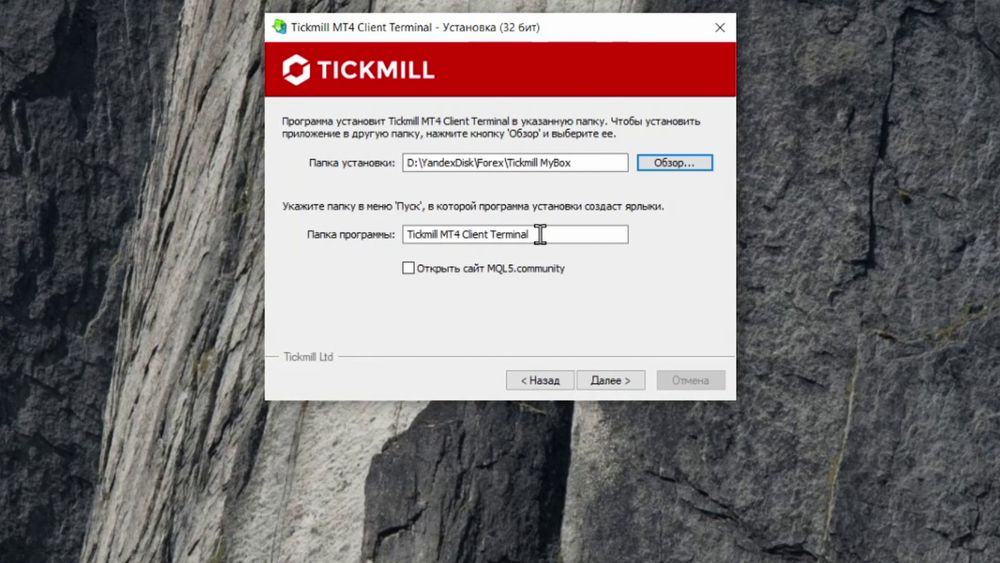
Step: Name the program folder Tickmill MyBox and start the terminal installation
drag(540, 232, 442, 234)
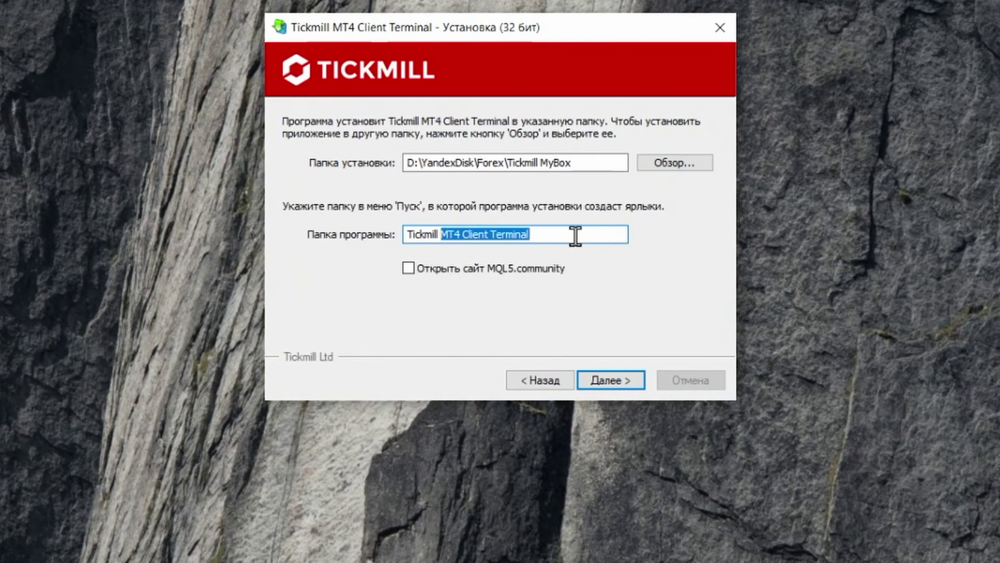
text(MyBox)
click(638, 382)
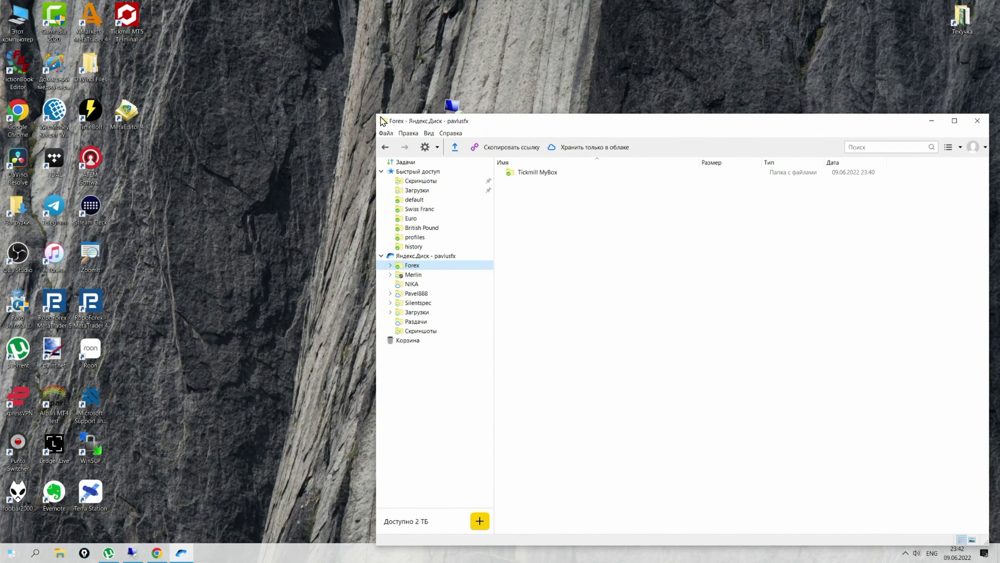
Step: Move the Tickmill MT4 Client Terminal shortcut from the desktop into the Tickmill MyBox folder on Яндекс.Диск
drag(379, 115, 625, 91)
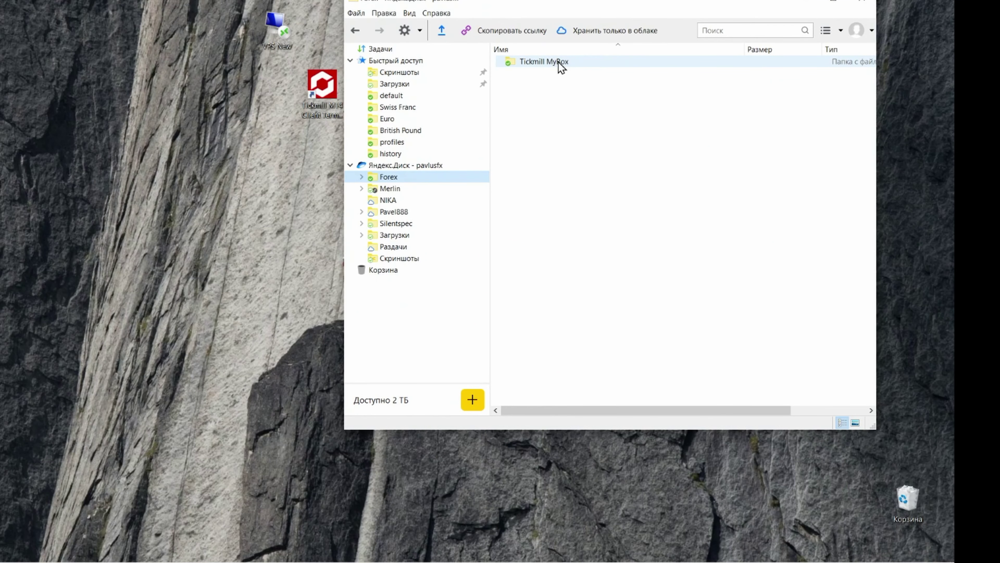
double_click(558, 62)
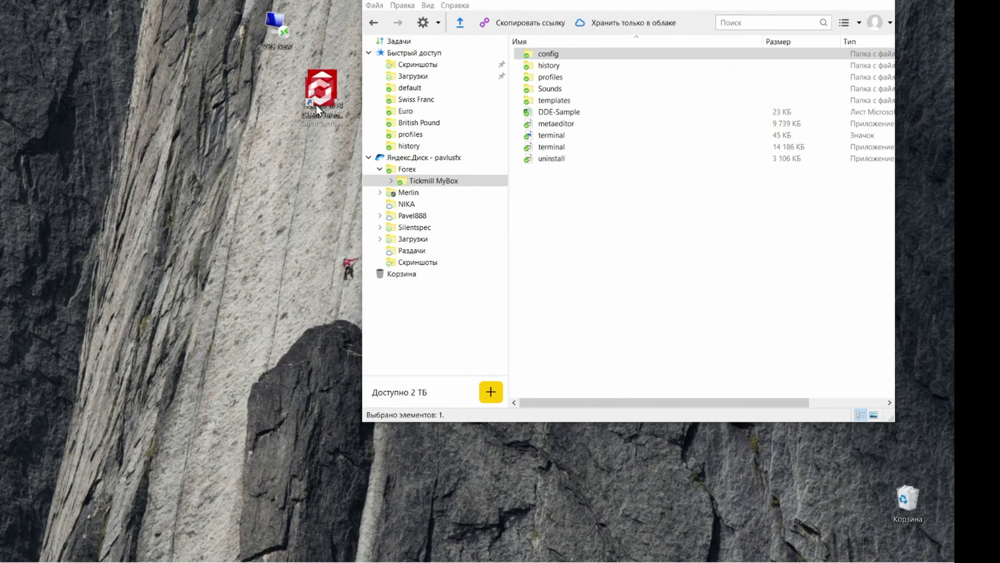
mouse_move(317, 111)
mouse_down()
mouse_move(582, 213)
mouse_move(475, 191)
mouse_move(317, 115)
mouse_up()
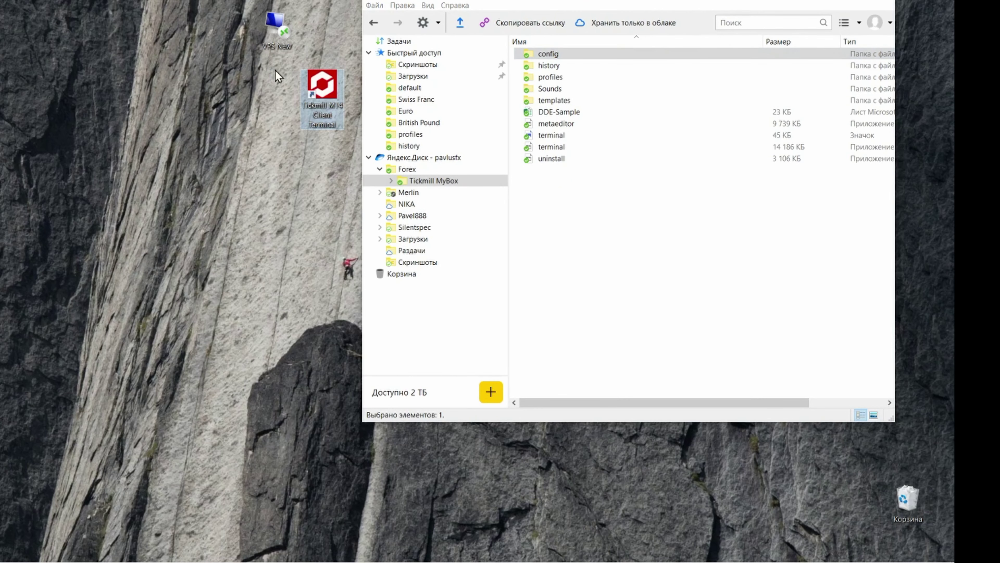
right_click(332, 94)
click(380, 415)
right_click(603, 239)
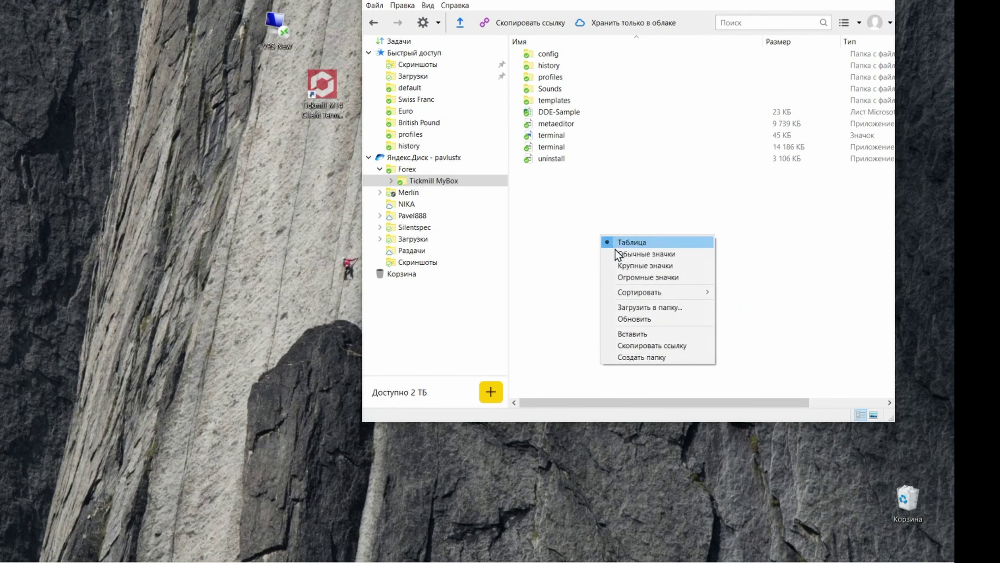
click(632, 334)
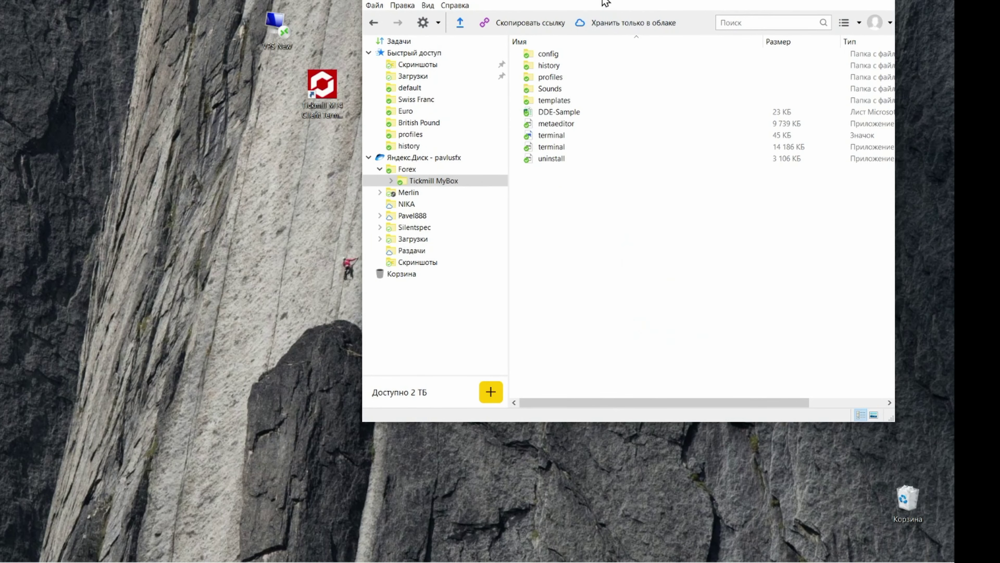
drag(603, 1, 336, 33)
Step: Append /portable to the target path in the Tickmill MT4 Client Terminal shortcut's properties and apply the change
click(326, 191)
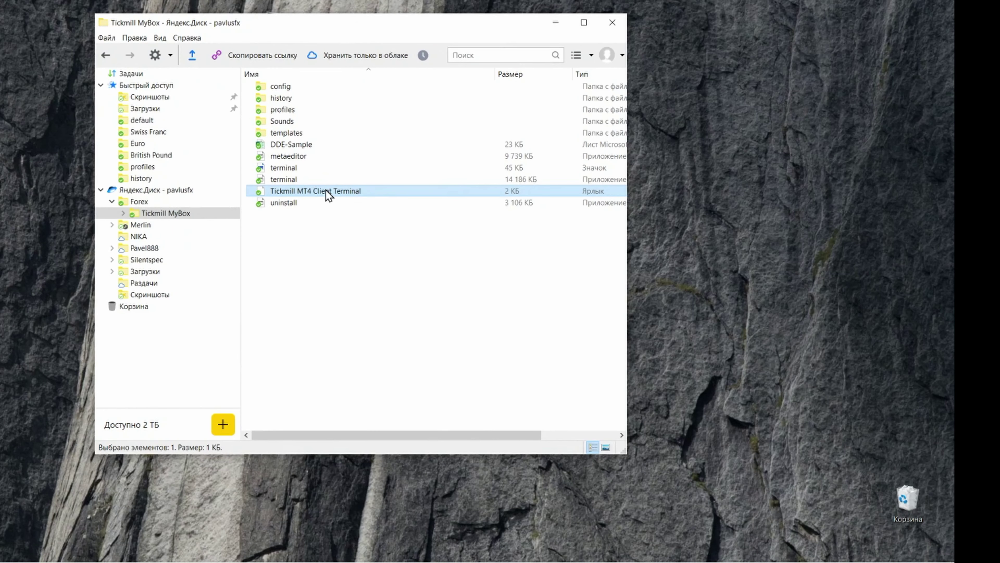
right_click(326, 192)
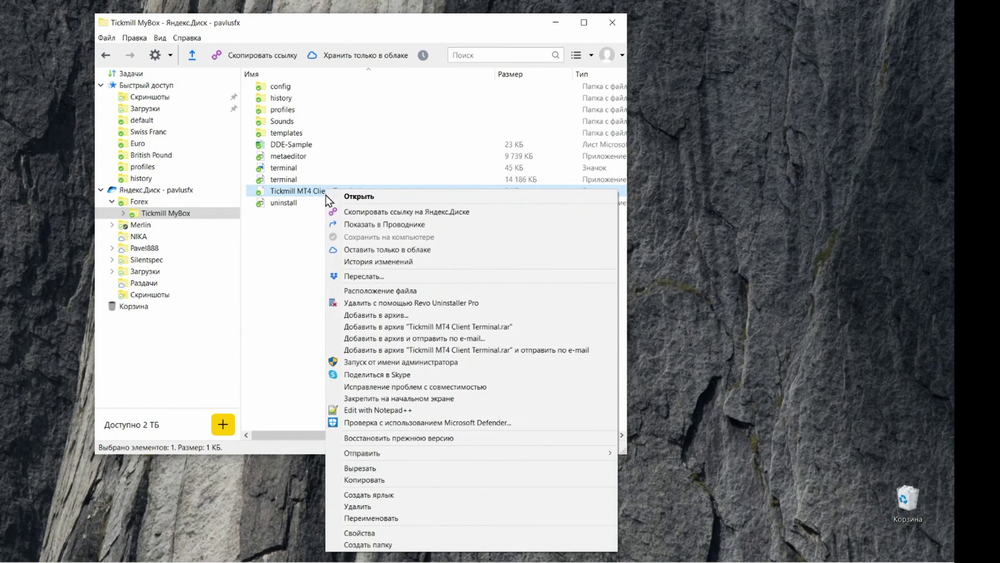
click(359, 532)
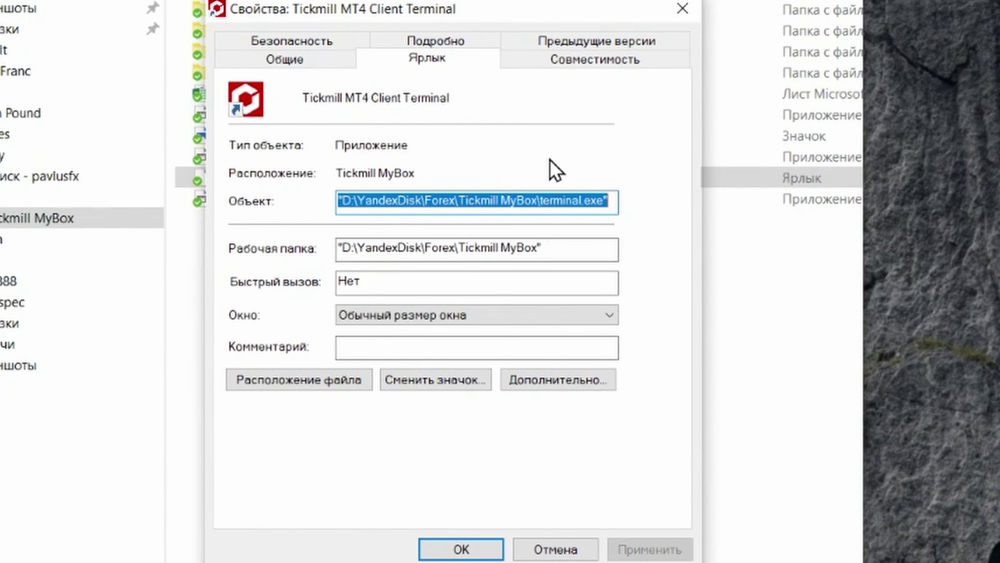
click(611, 200)
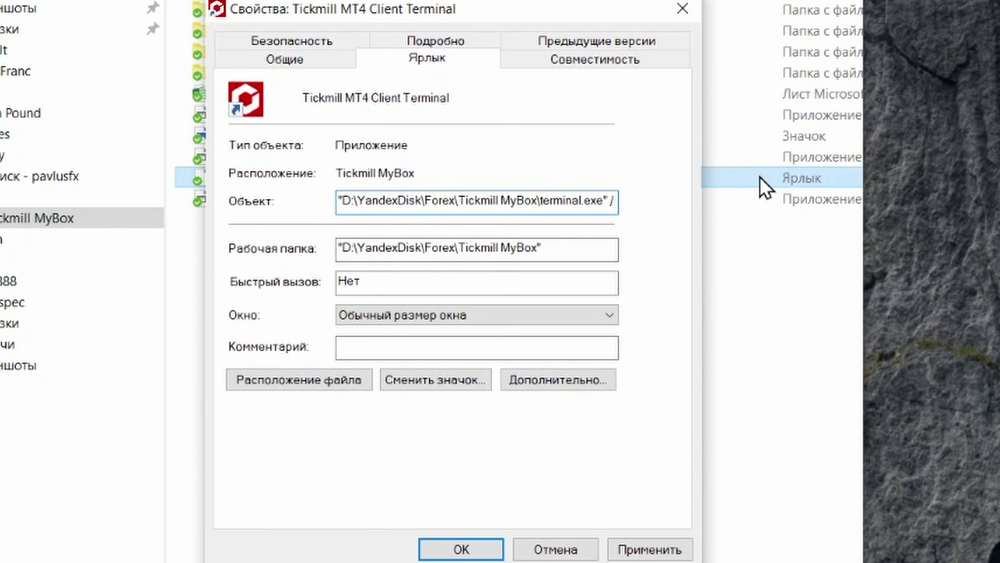
text(/portable)
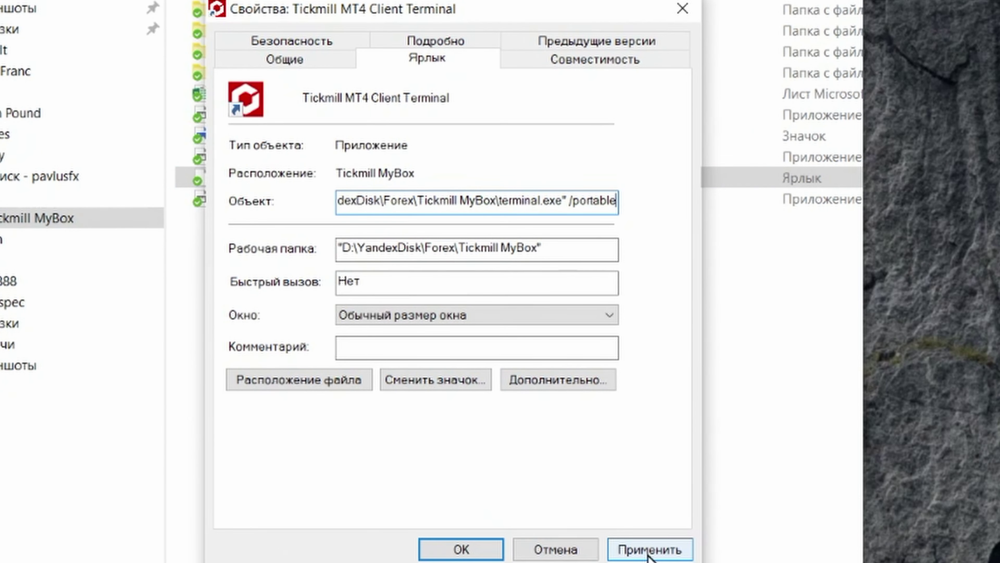
click(649, 551)
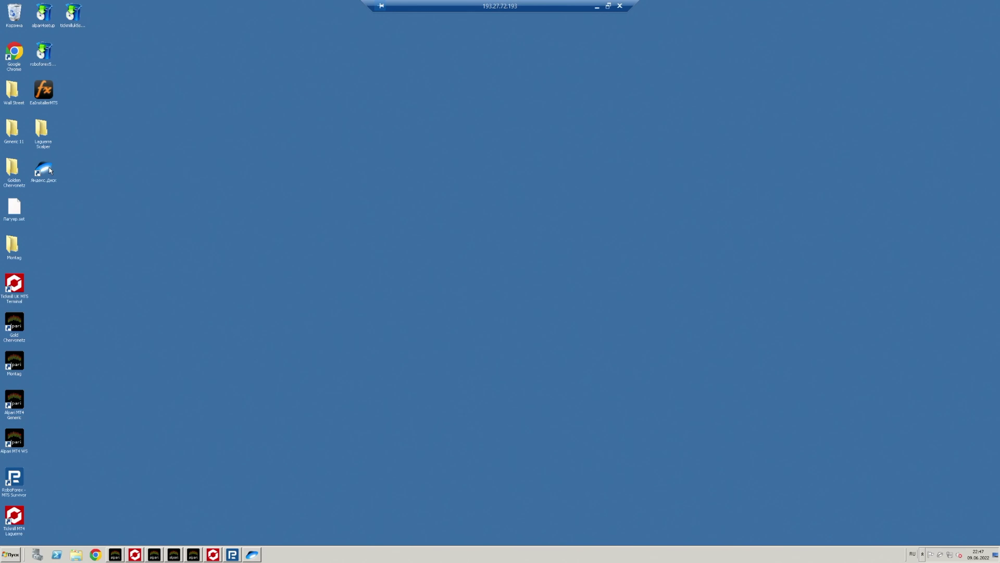
Step: Open Яндекс.Диск on the server and refresh the contents of the Forex folder
click(44, 170)
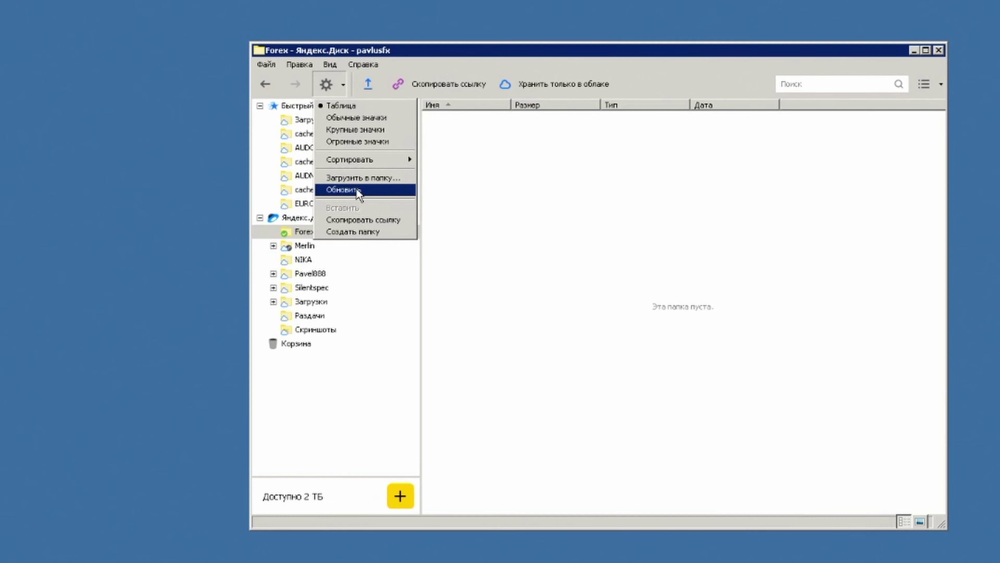
click(356, 190)
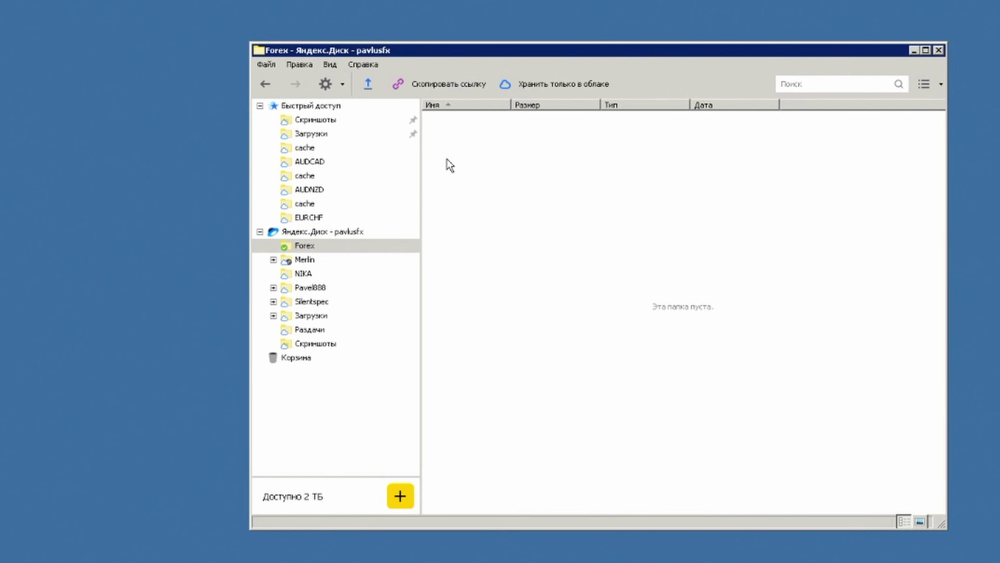
click(266, 64)
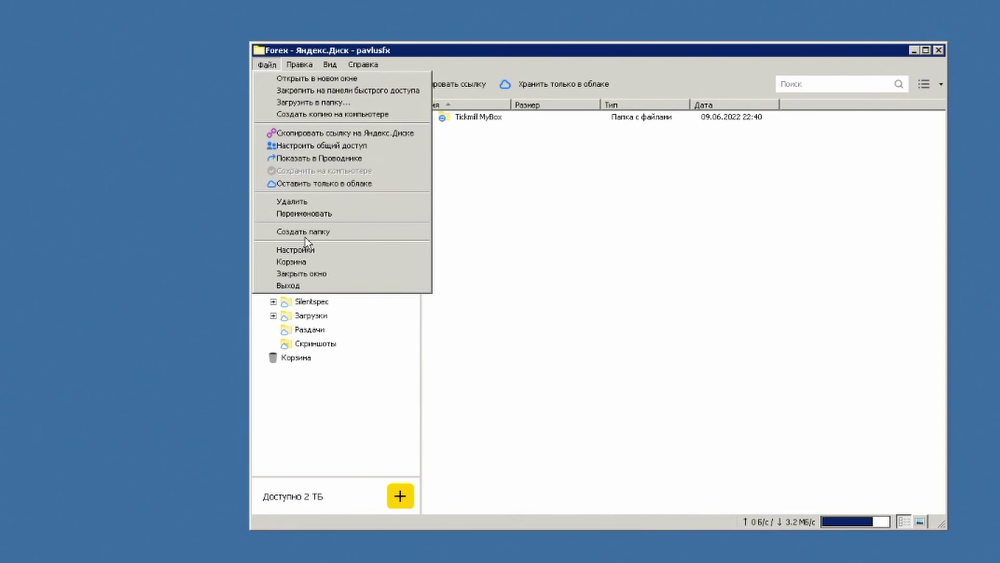
click(270, 64)
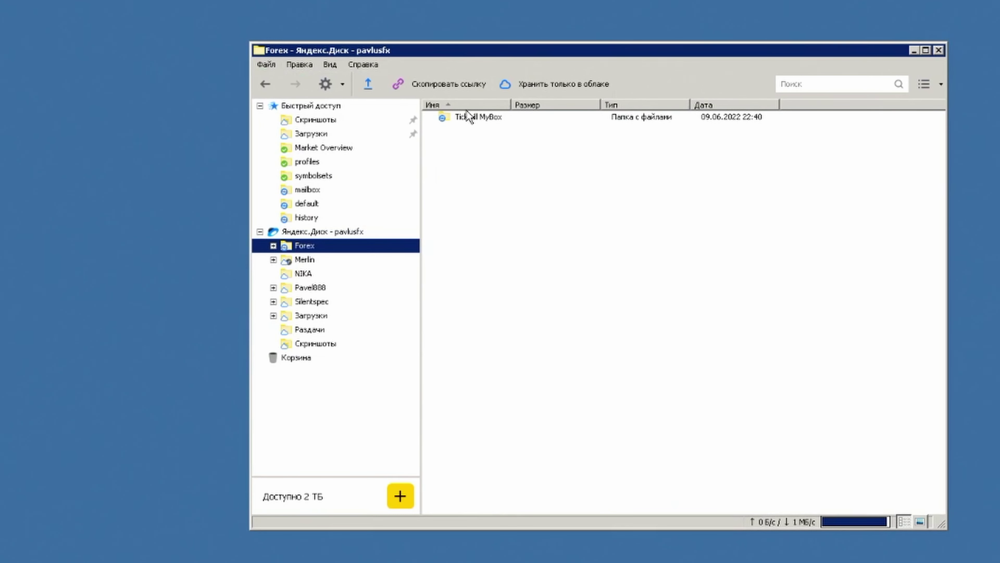
Step: Send the Tickmill MT4 MyBox shortcut from the server's synced Tickmill MyBox folder to the desktop as a shortcut
double_click(478, 117)
click(482, 224)
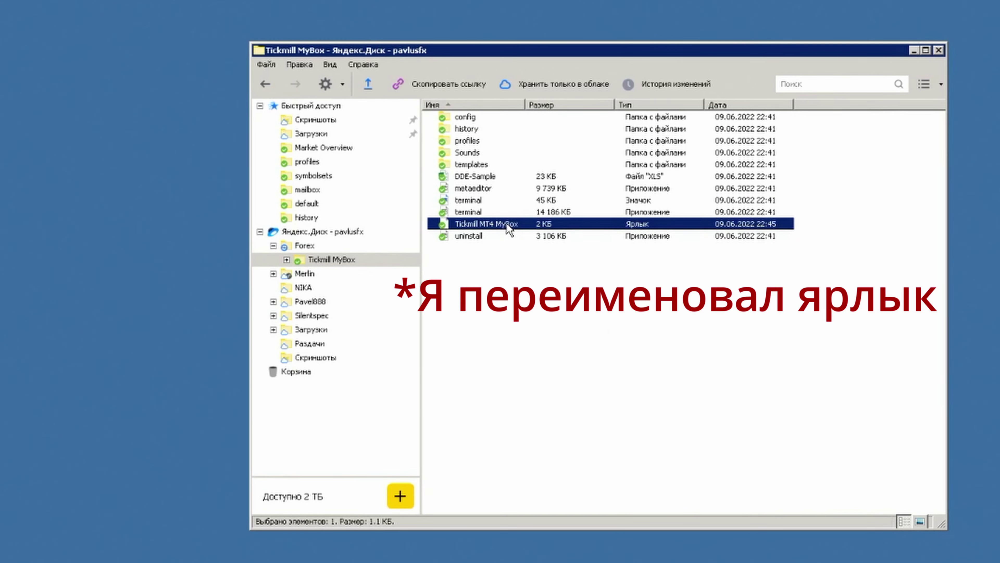
right_click(478, 259)
mouse_move(551, 431)
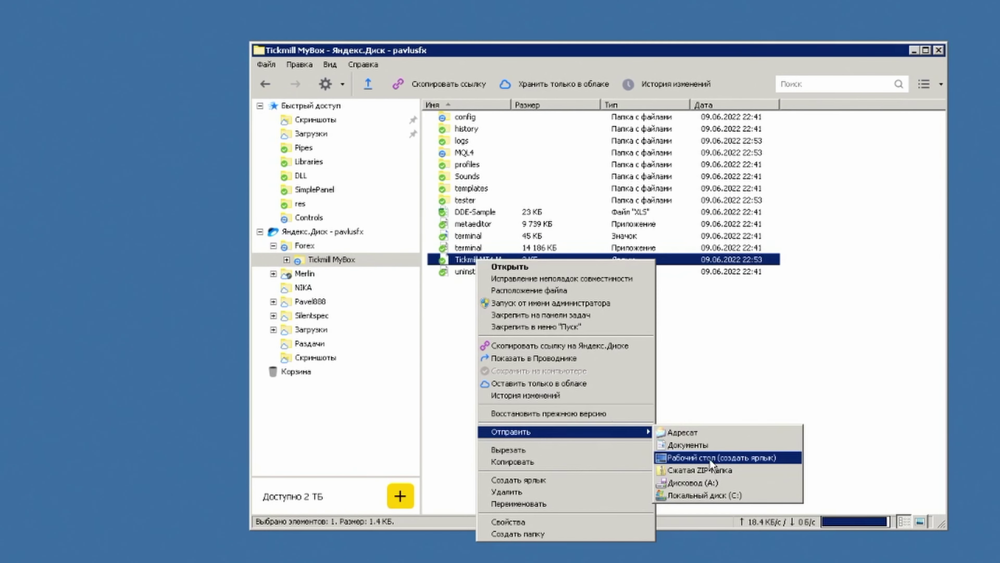
click(710, 458)
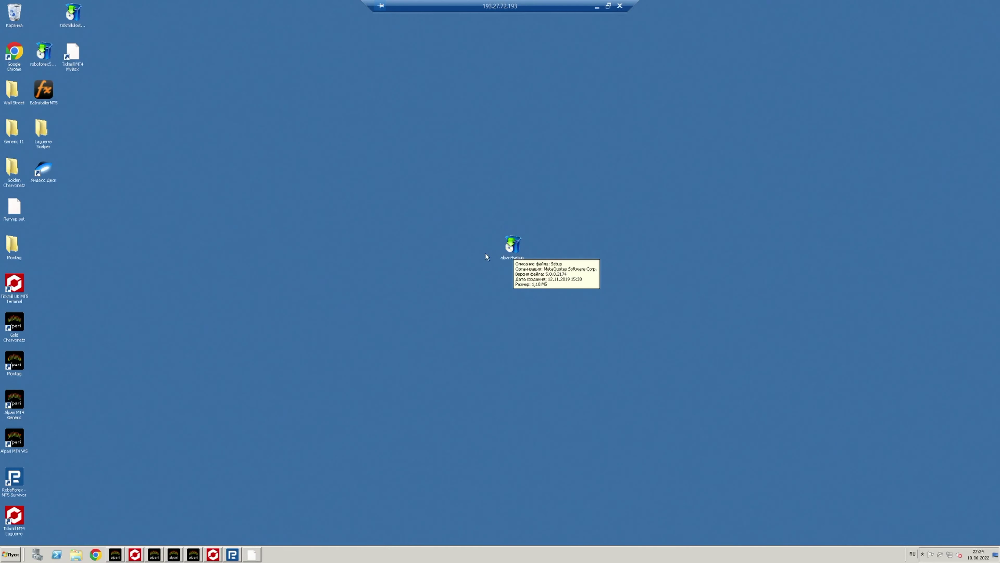
Step: Open the Компьютер window on the server
click(10, 554)
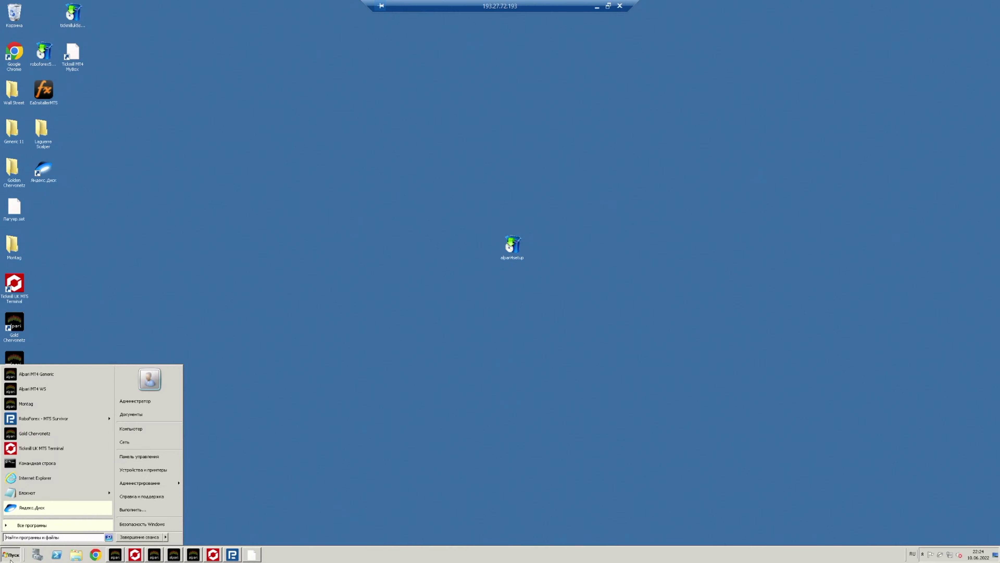
click(144, 429)
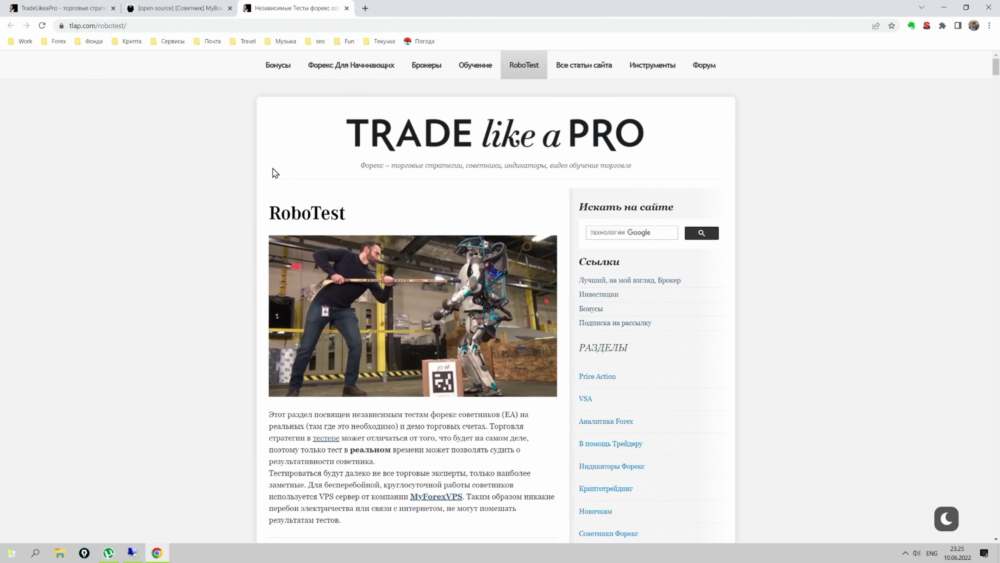
Step: Examine the RoboTest page's expert advisor monitoring charts, brokers and settings, from Wall Street Forex Robot down past Grand Master restart
scroll(253, 165, down, 5)
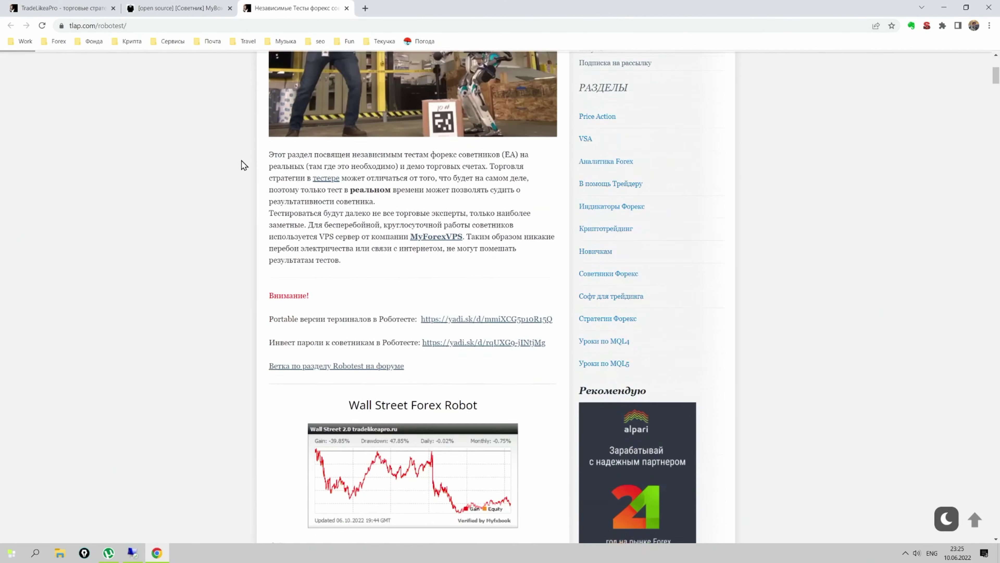
scroll(244, 177, down, 12)
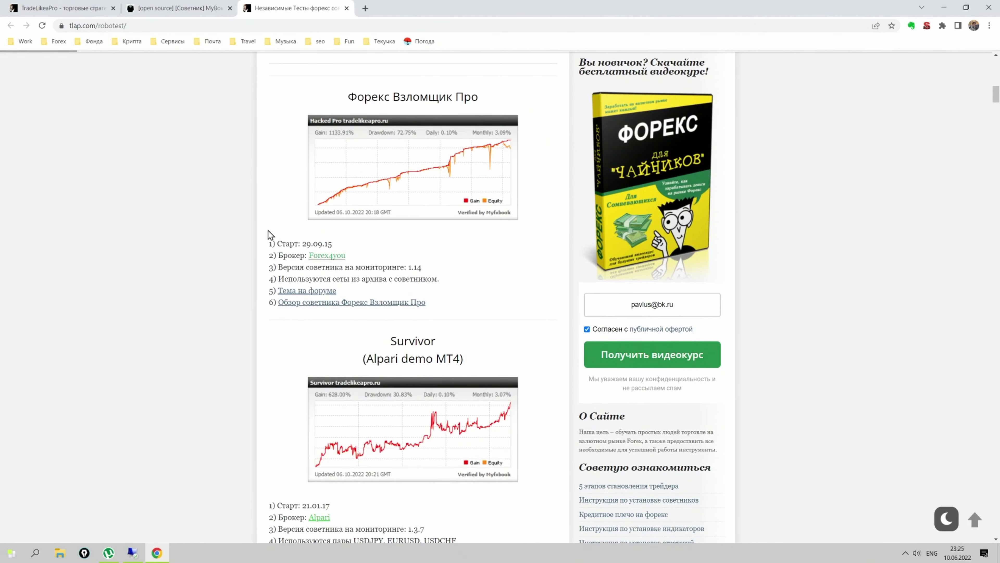
scroll(232, 225, down, 5)
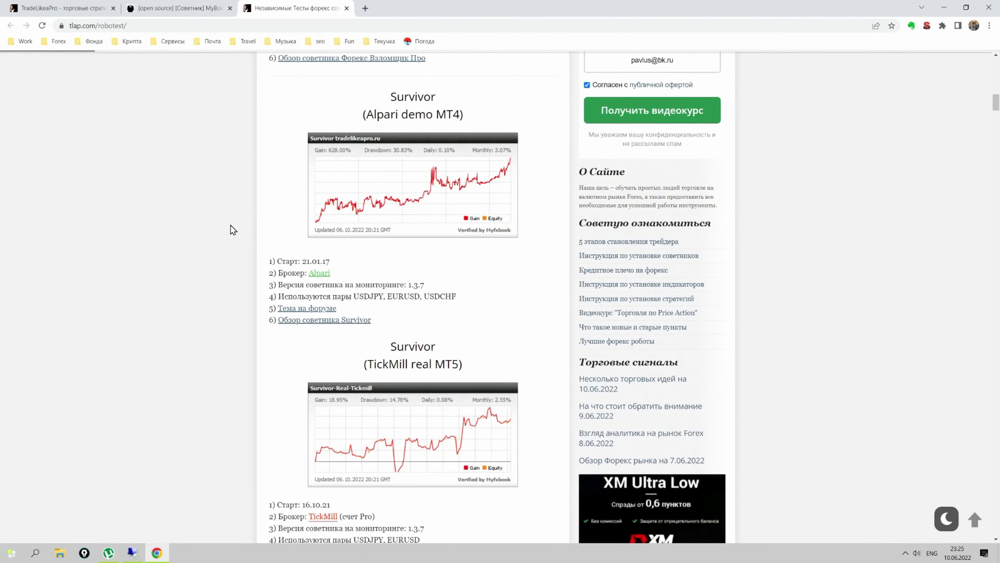
scroll(230, 225, down, 5)
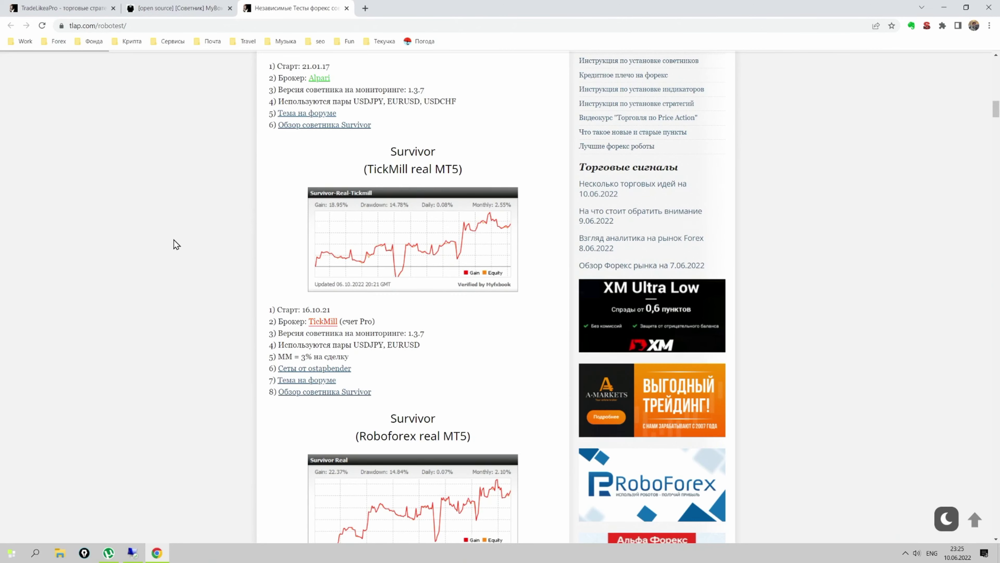
scroll(176, 276, down, 10)
scroll(176, 278, down, 15)
scroll(202, 272, down, 5)
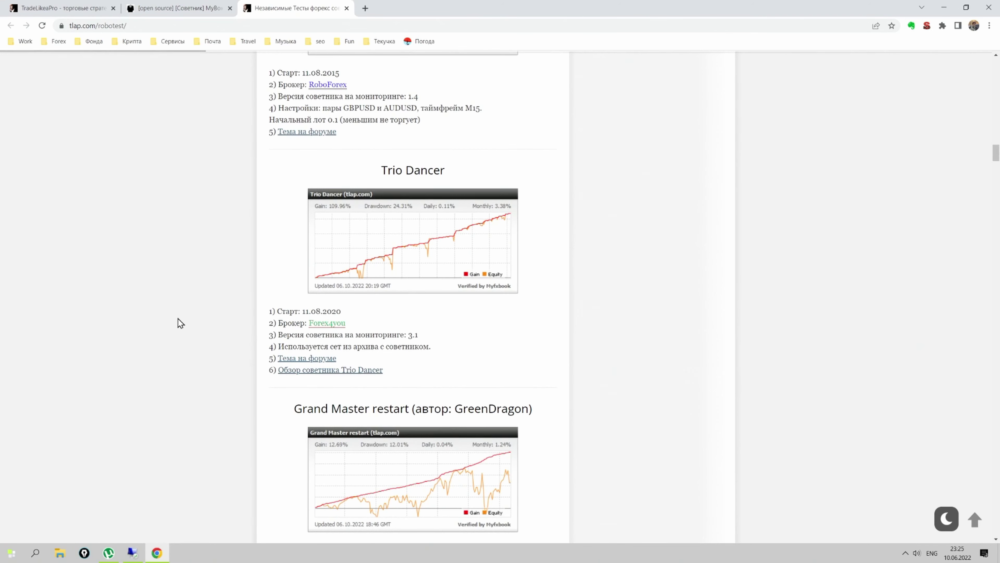
scroll(161, 366, down, 2)
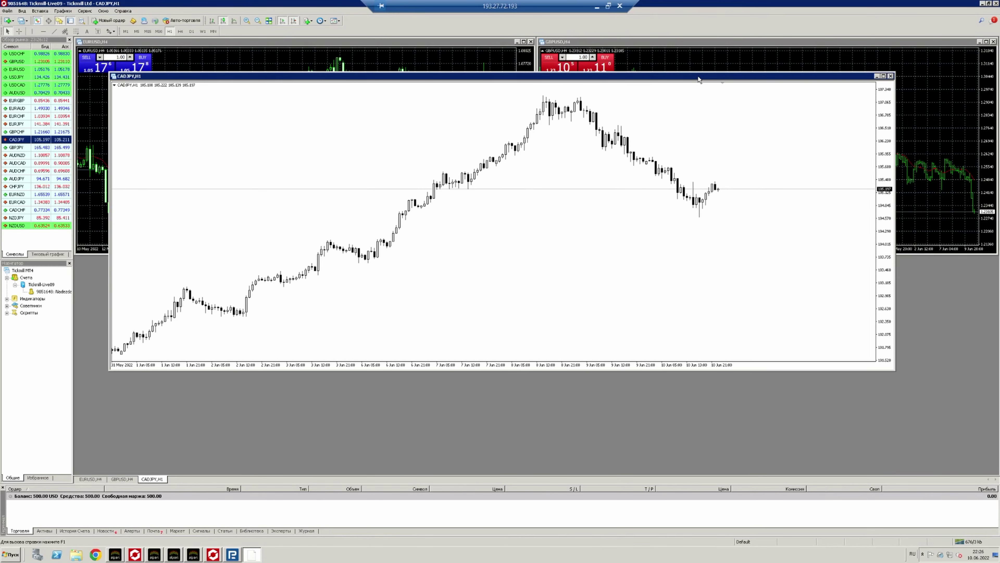
Step: Leave the remote session and copy MyBox_1.5.9.ex4 from the home PC desktop into the Forex folder on Яндекс.Диск
drag(698, 79, 717, 108)
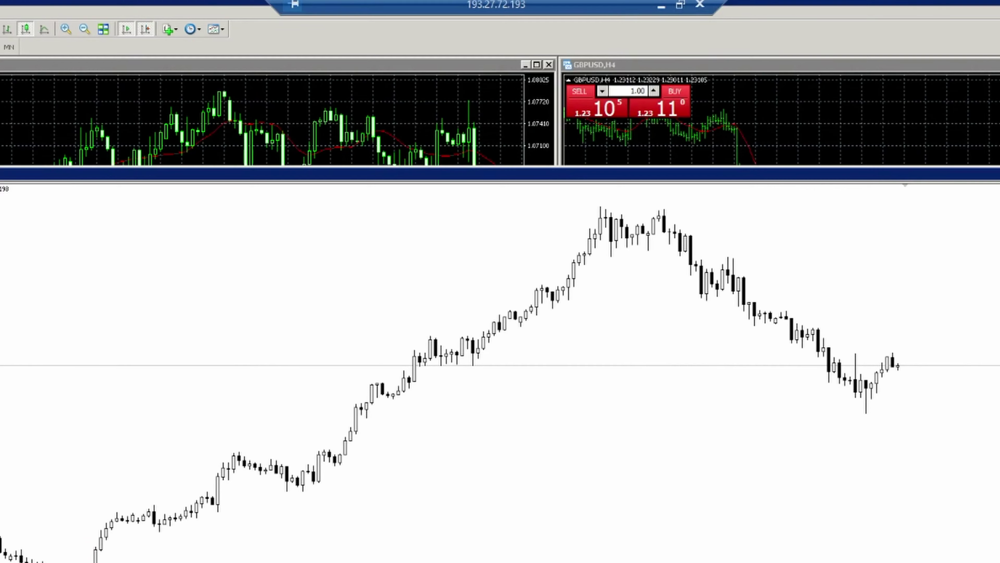
click(656, 7)
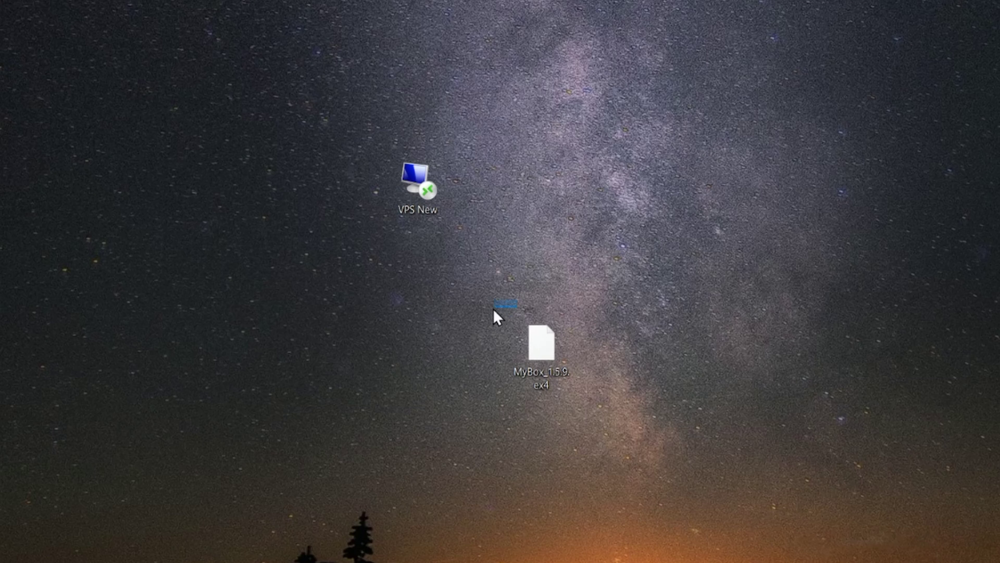
drag(512, 303, 658, 449)
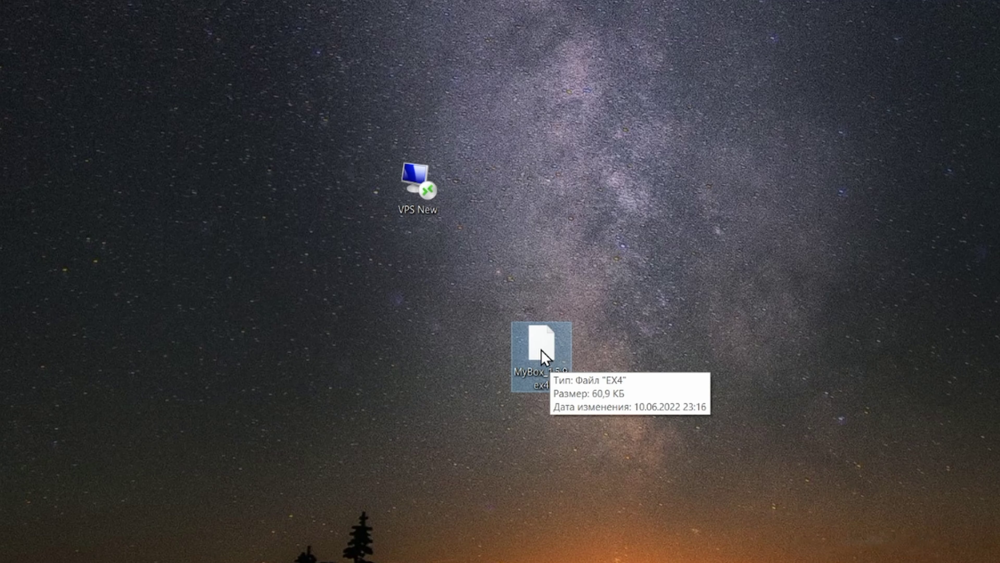
key(alt+Tab)
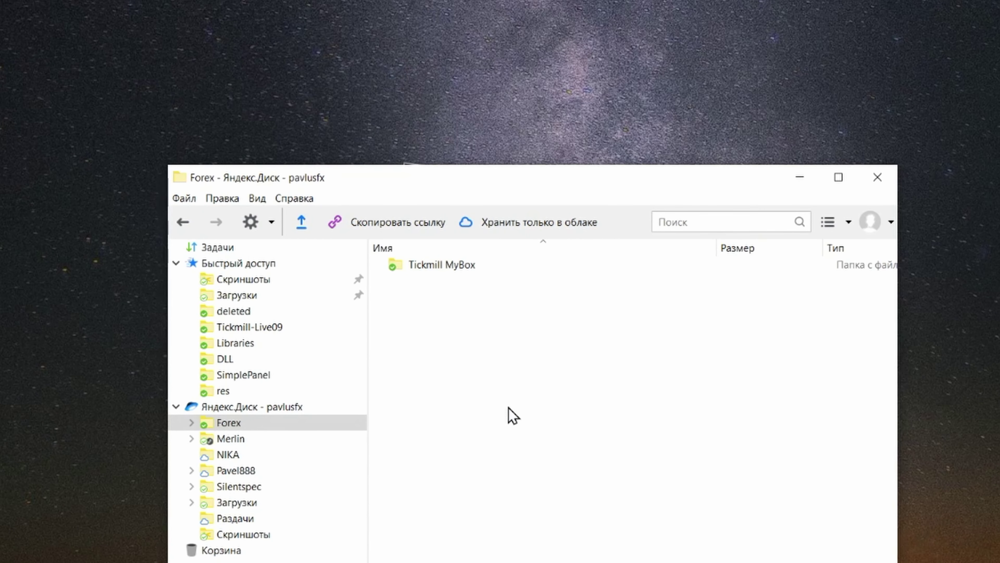
right_click(511, 415)
click(592, 544)
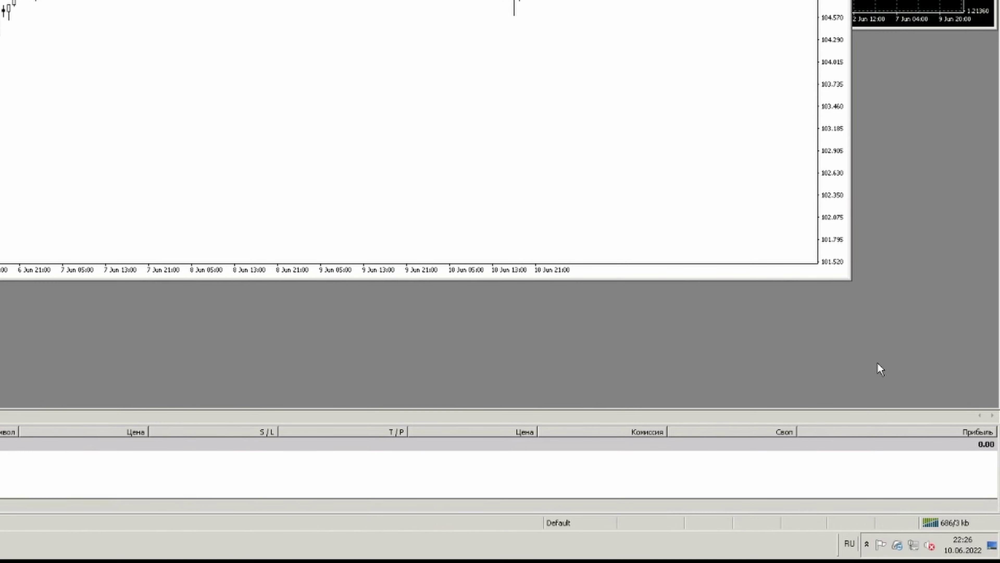
Step: Open Яндекс.Диск on the server and select the MyBox_1.5.9 file in the Forex folder
mouse_move(896, 548)
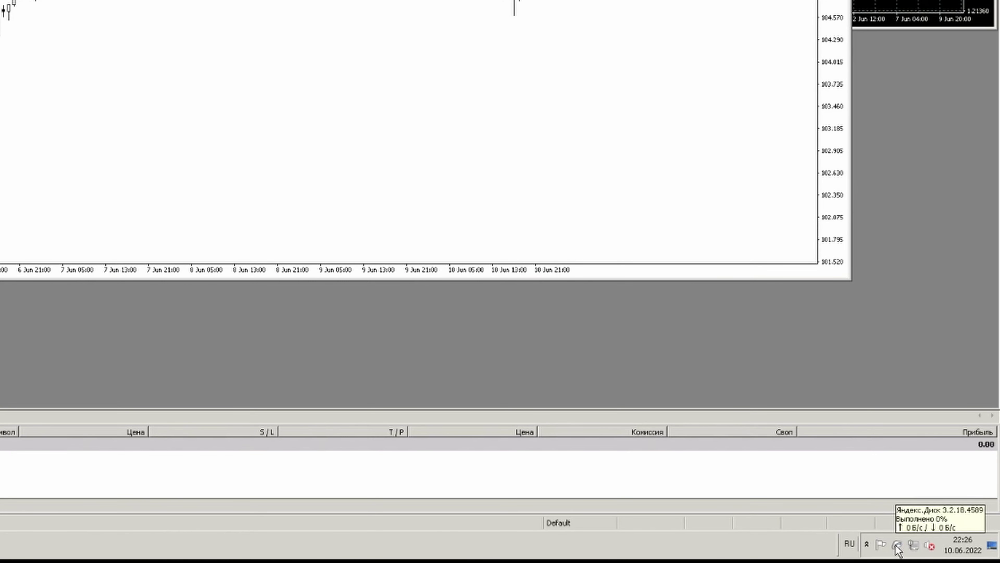
click(897, 548)
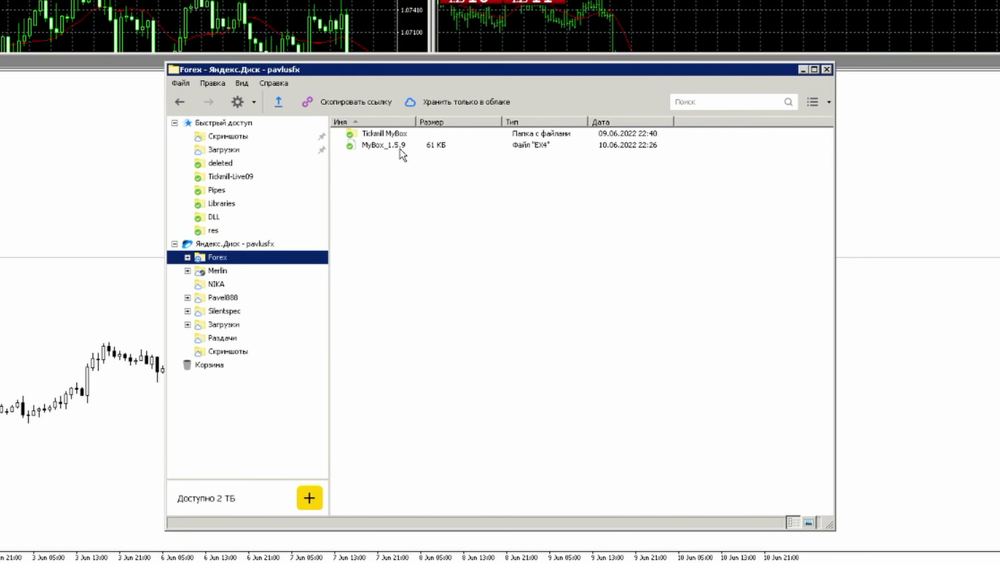
click(386, 148)
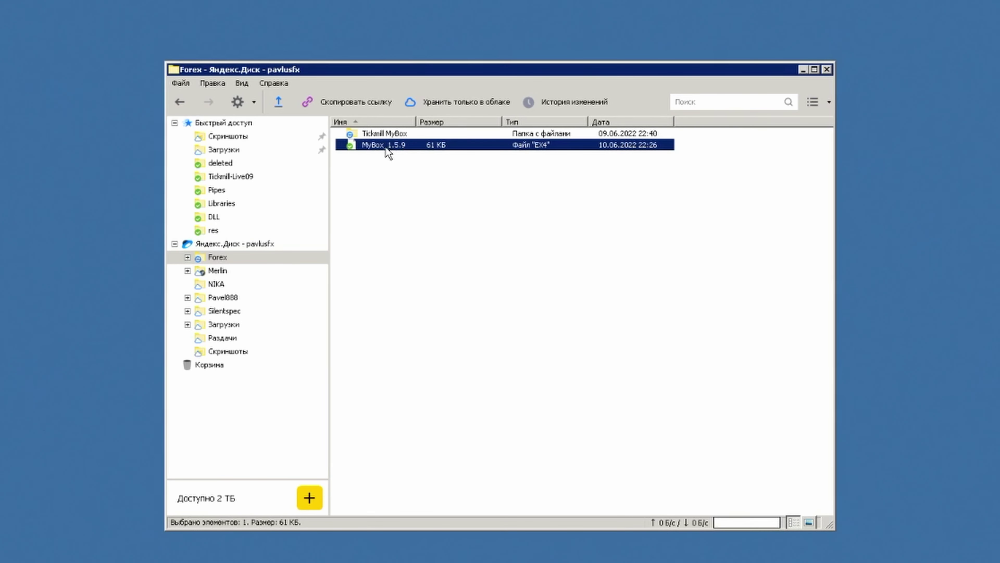